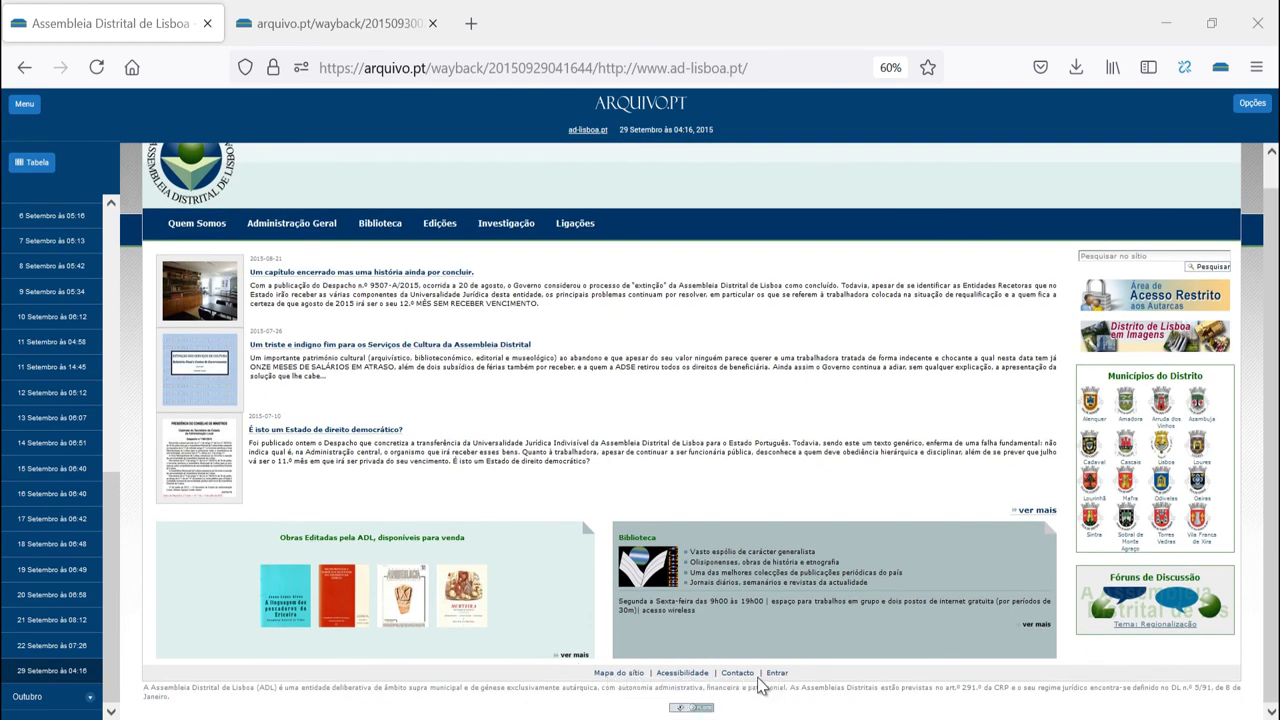
Open the last article listed in the Arquivo.pt site map.
click(630, 676)
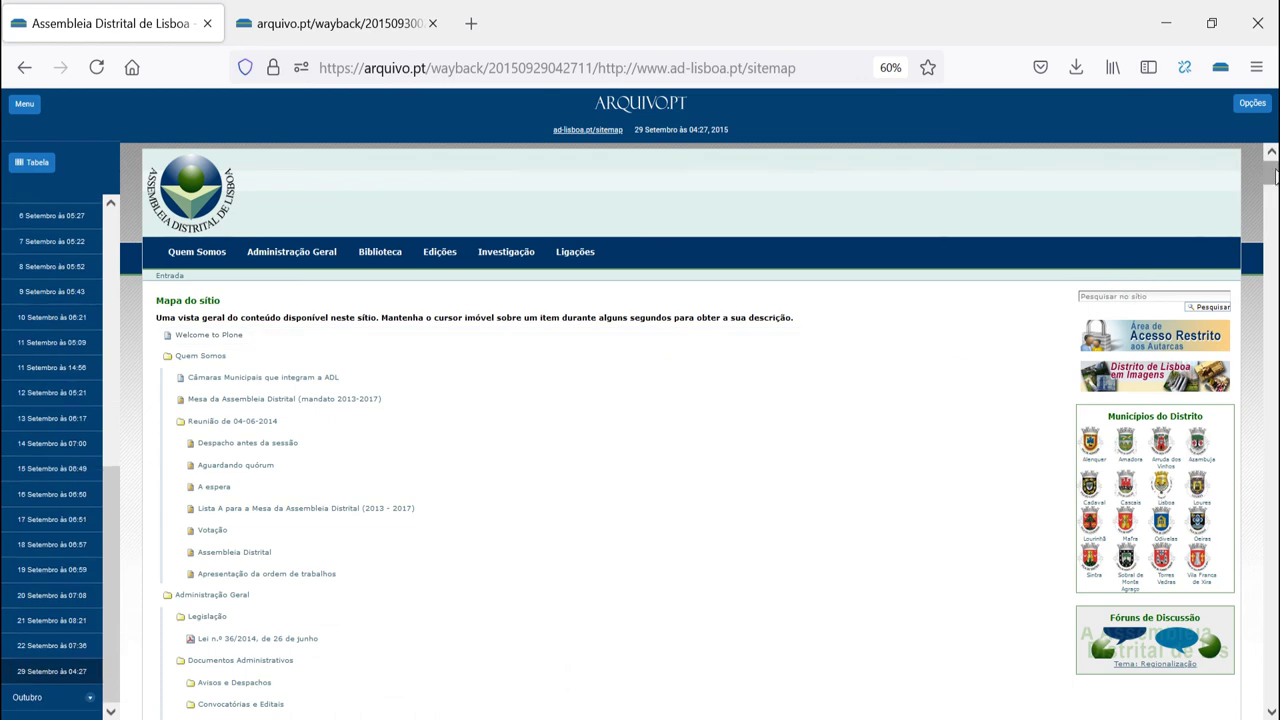
drag(1272, 190, 1265, 700)
click(371, 634)
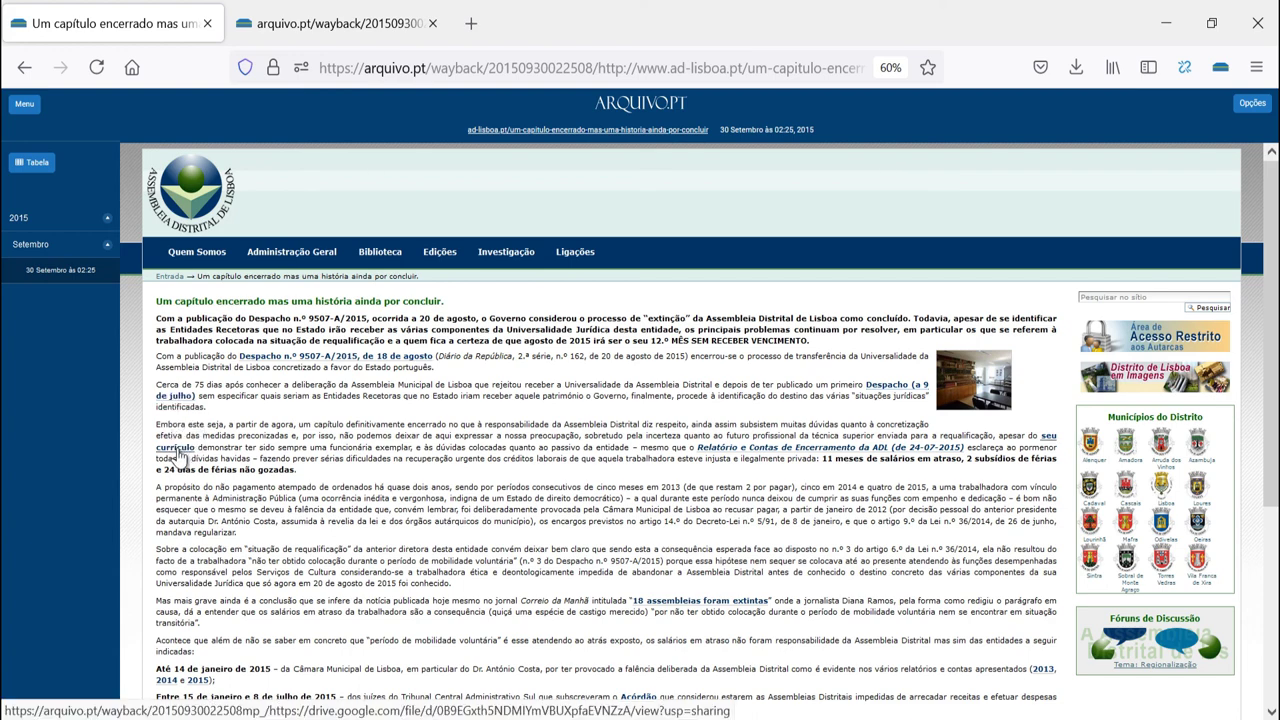
scroll(285, 515, down, 5)
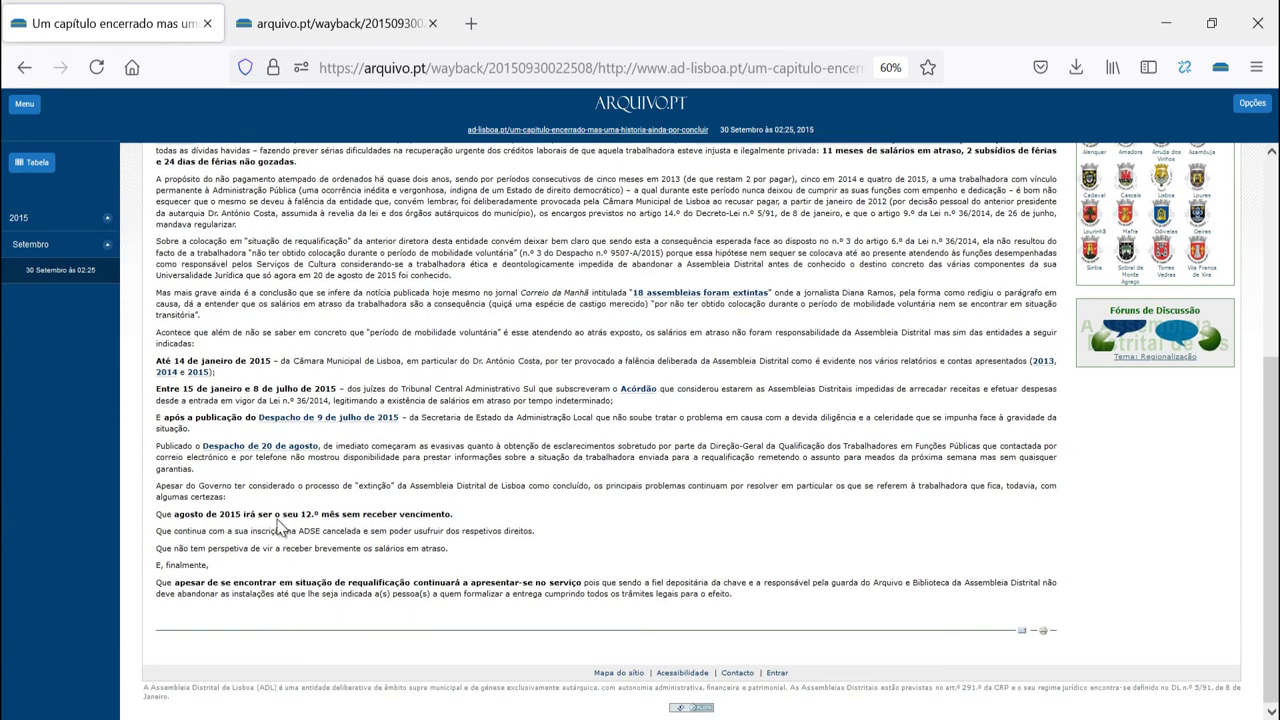
Open the Despacho de 20 de agosto link and load its Google Drive PDF in a private window.
right_click(252, 453)
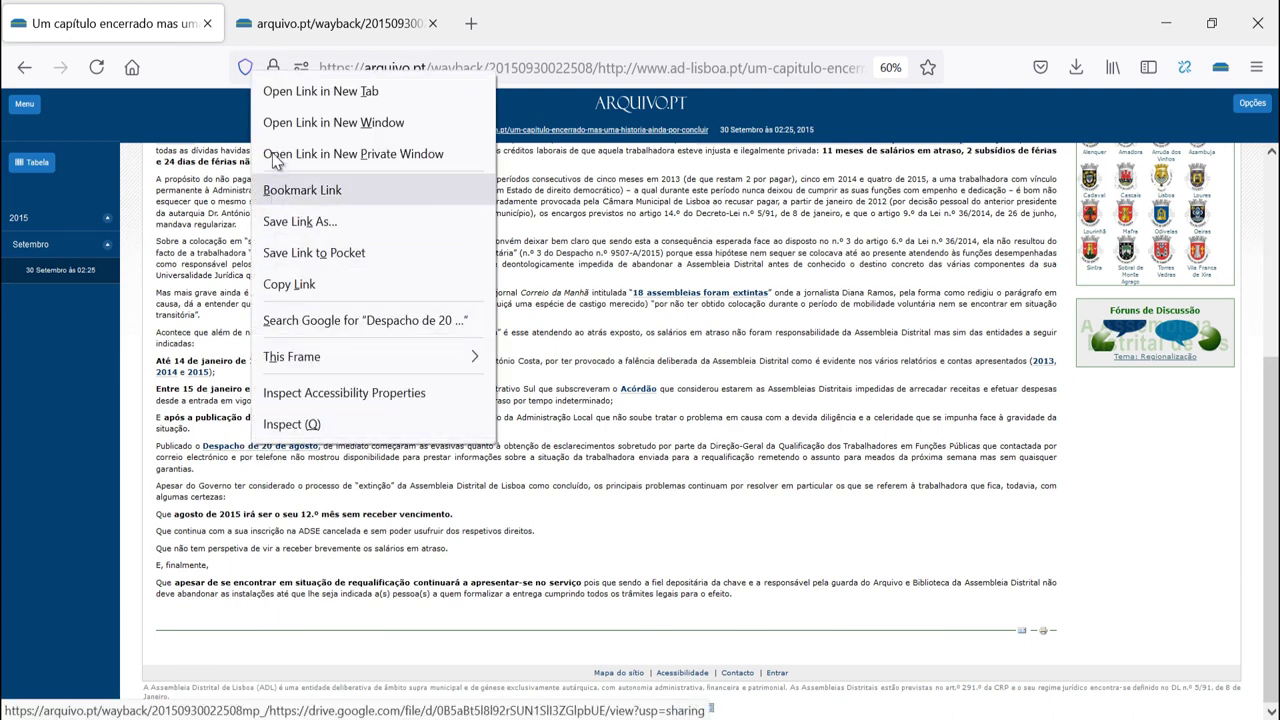
click(284, 95)
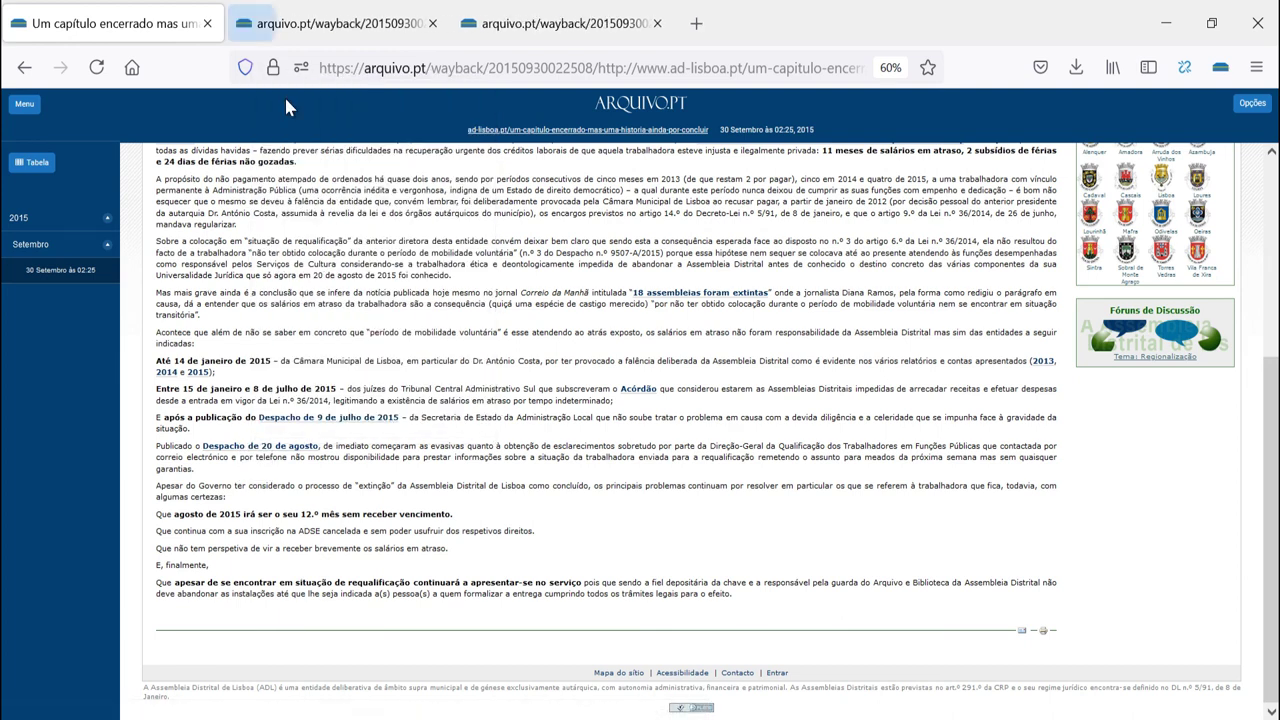
click(303, 23)
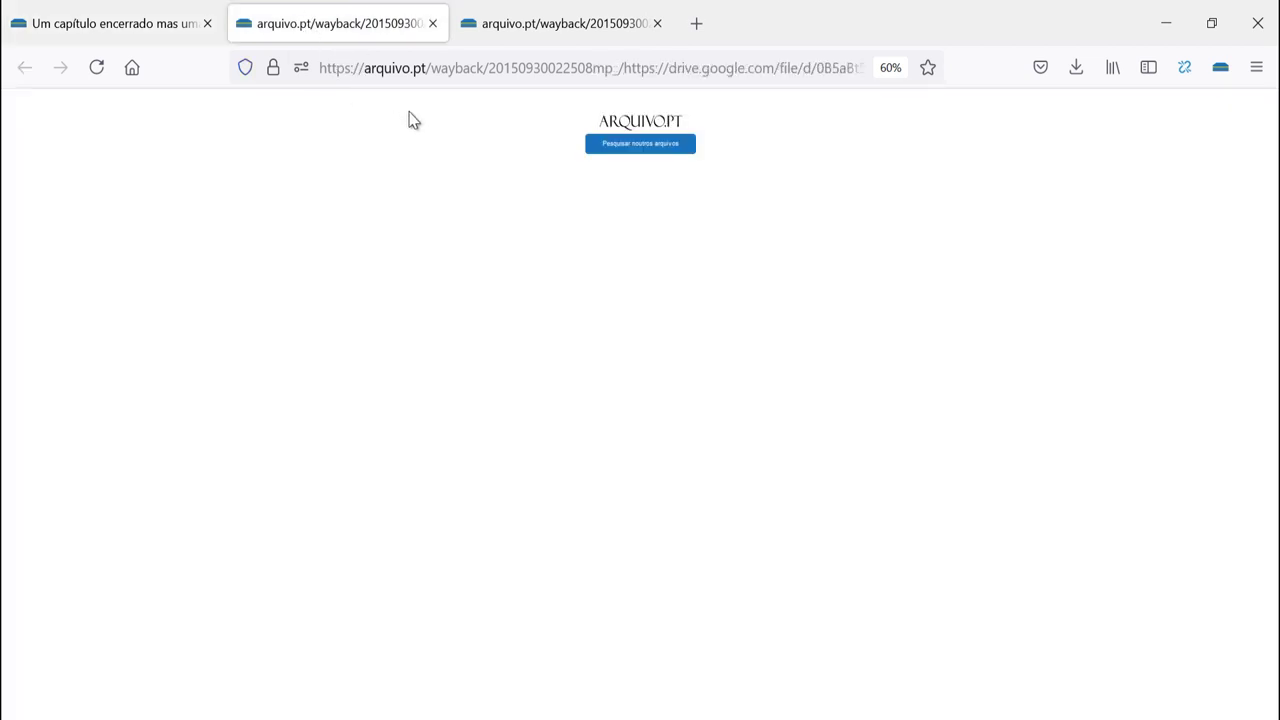
click(624, 67)
drag(621, 67, 958, 72)
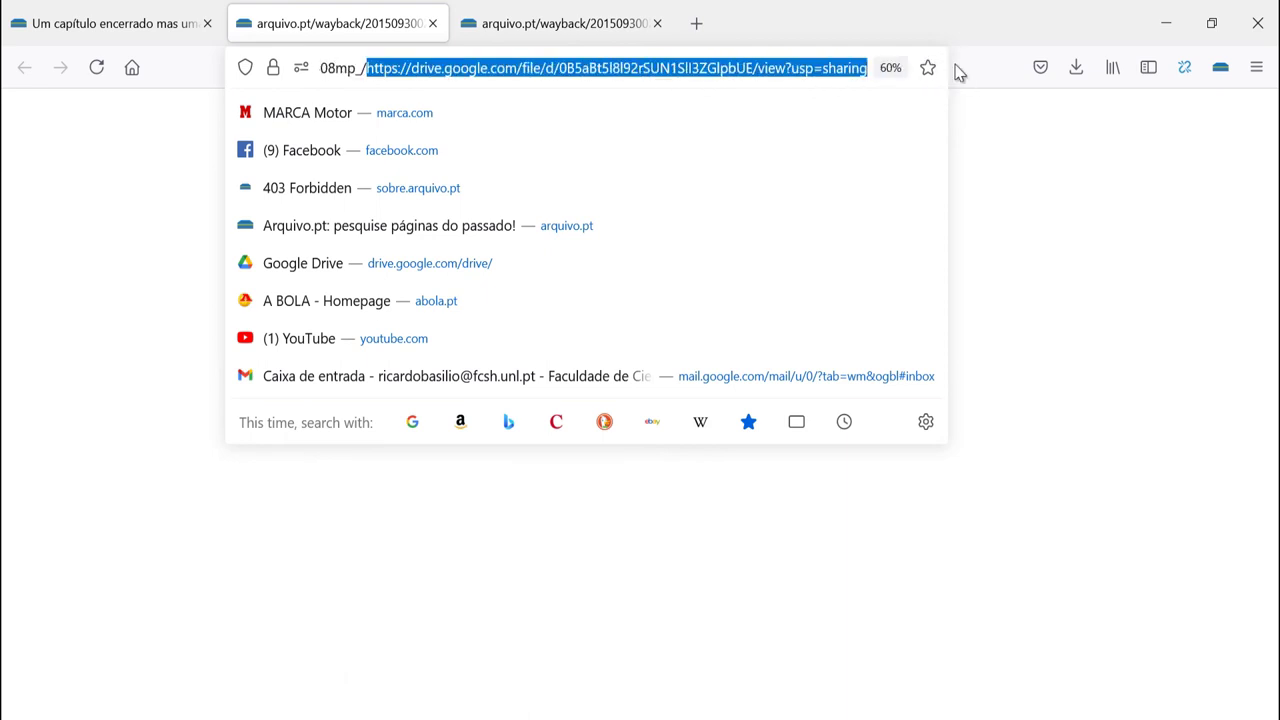
key(ctrl+shift+p)
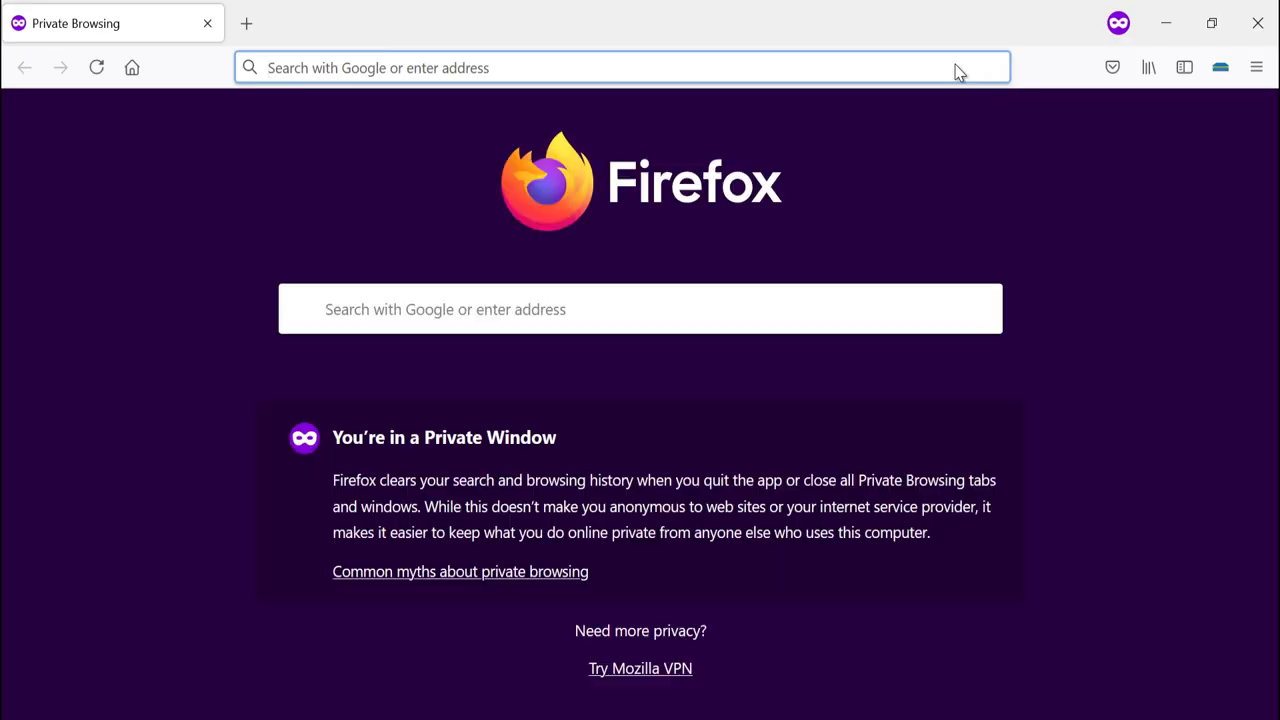
key(ctrl+v)
key(Return)
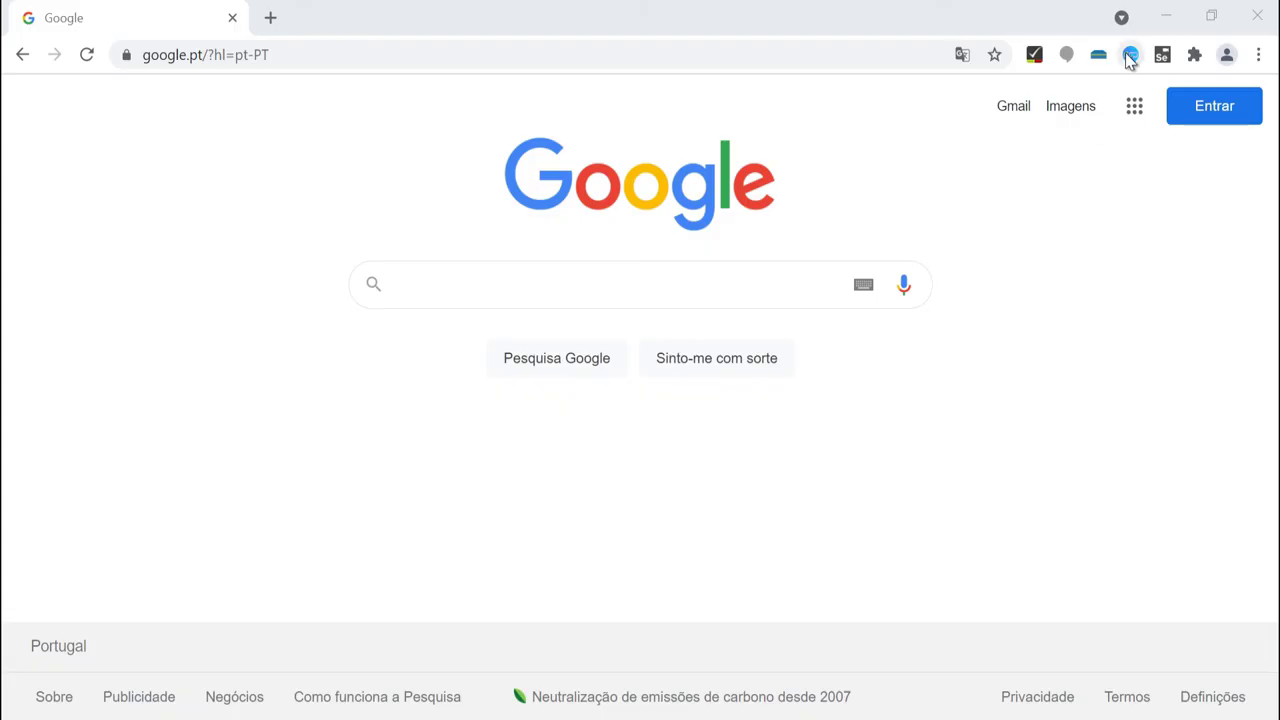
Create a new ArchiveWeb.page archive named Gdrive.
click(1130, 55)
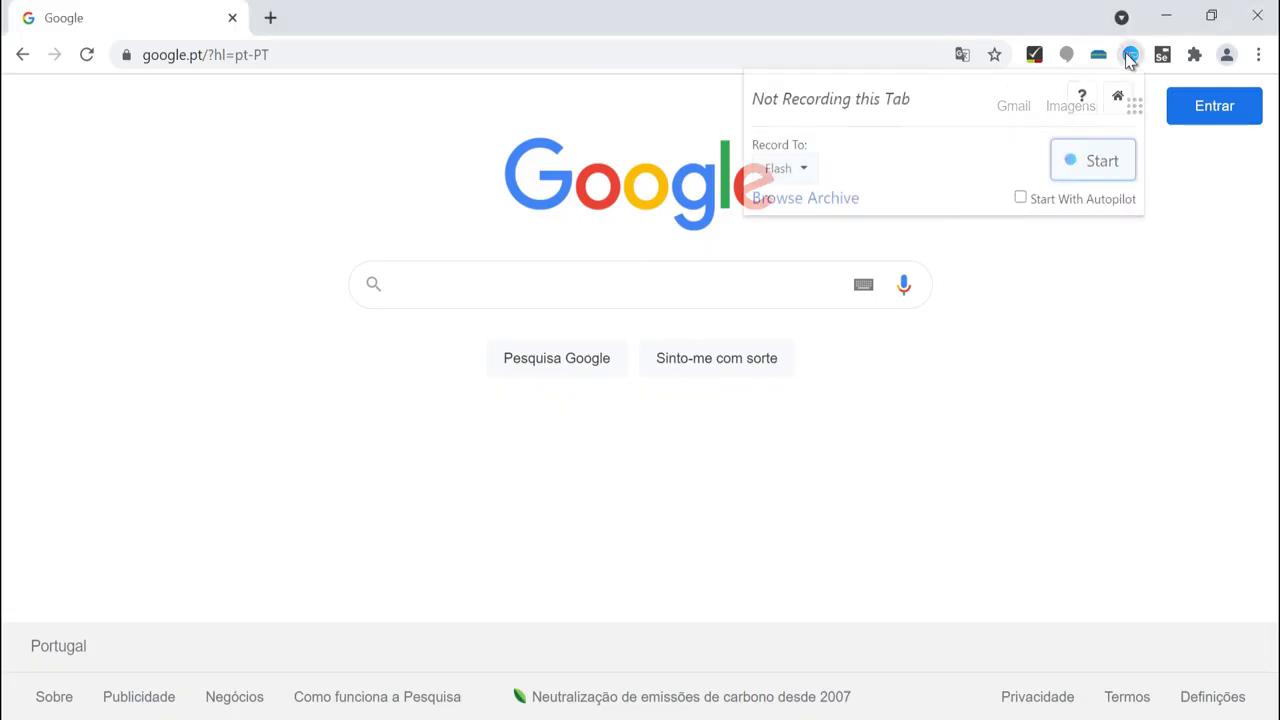
click(1120, 98)
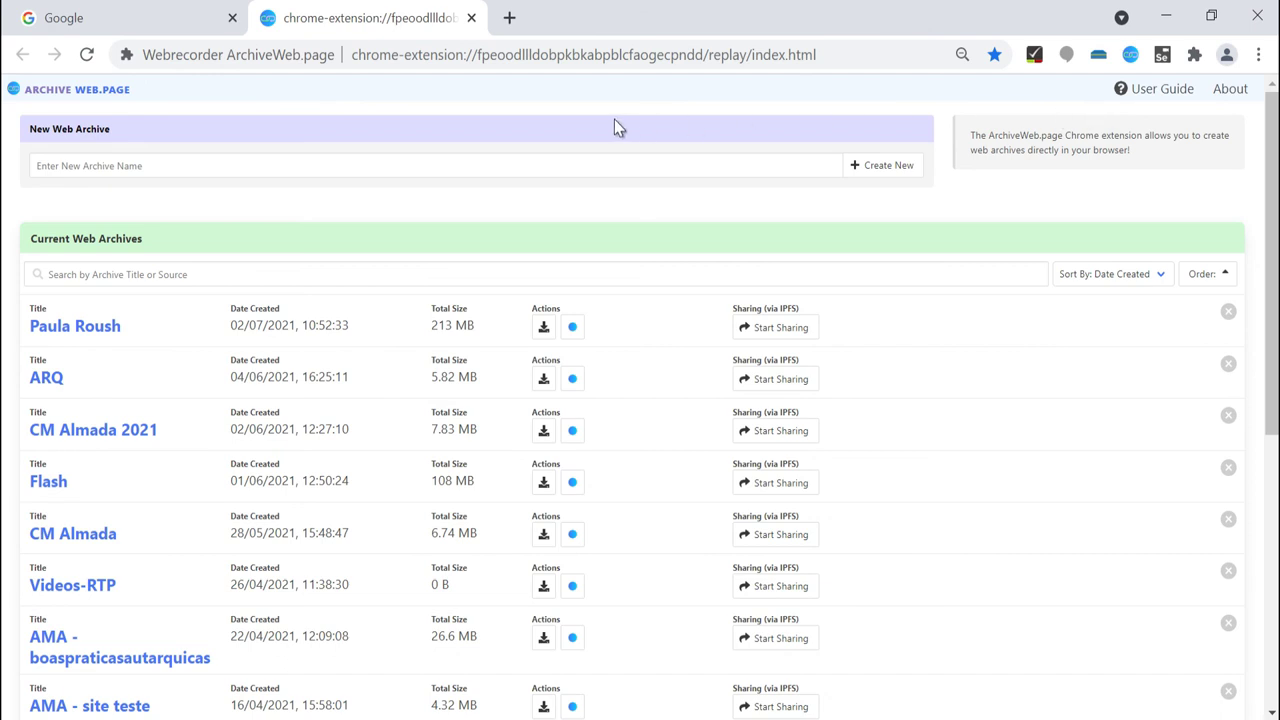
click(178, 165)
text(Gdrive)
click(888, 167)
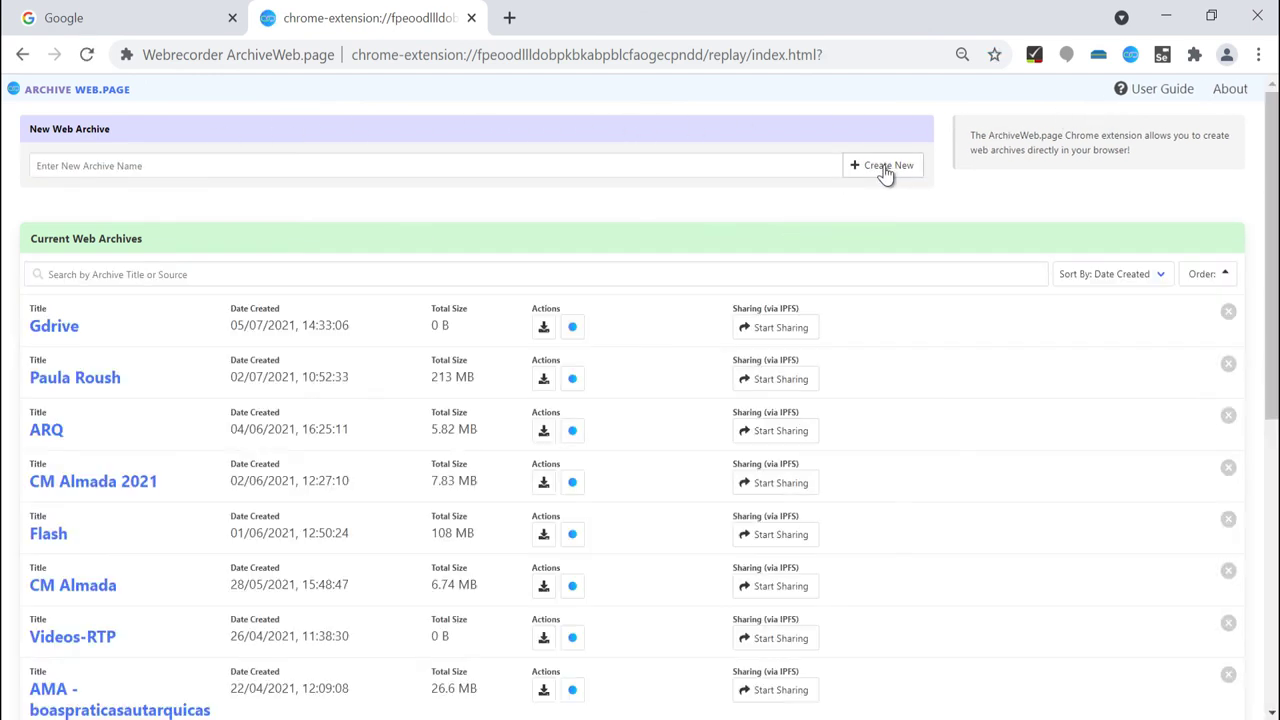
Start a Gdrive recording with the Google Drive PDF link as the start address.
click(573, 328)
triple_click(423, 453)
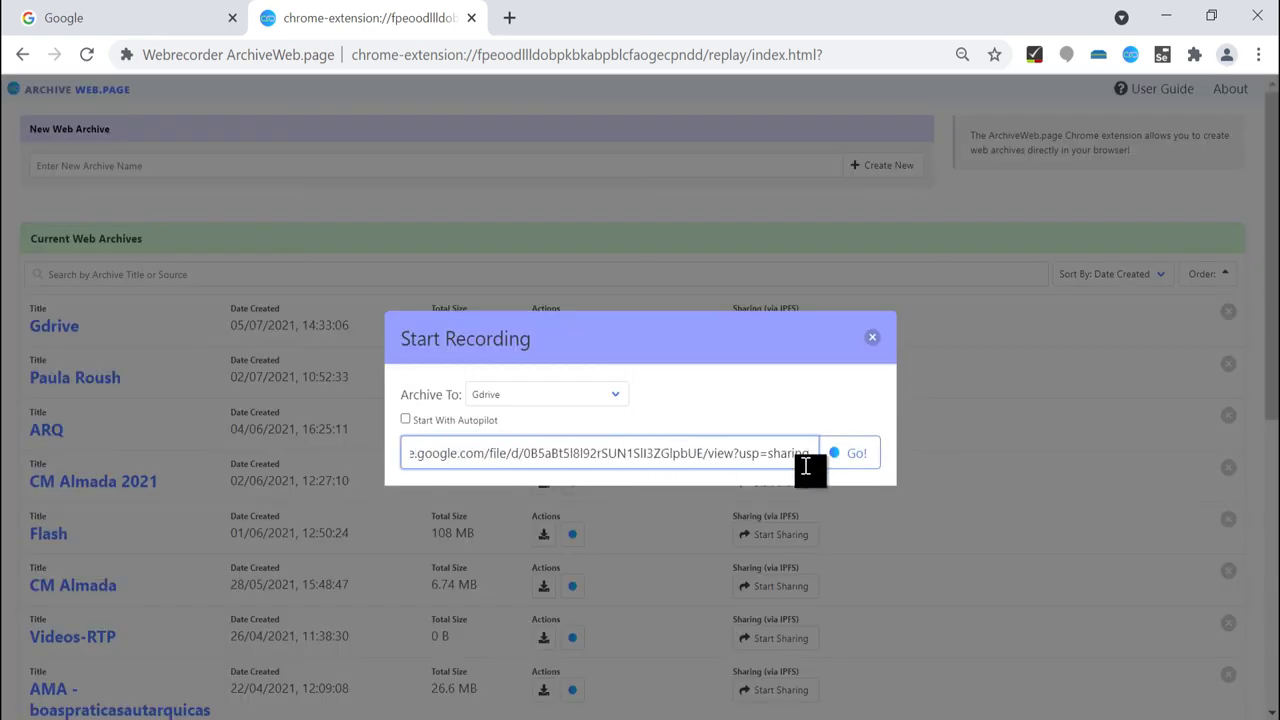
click(866, 462)
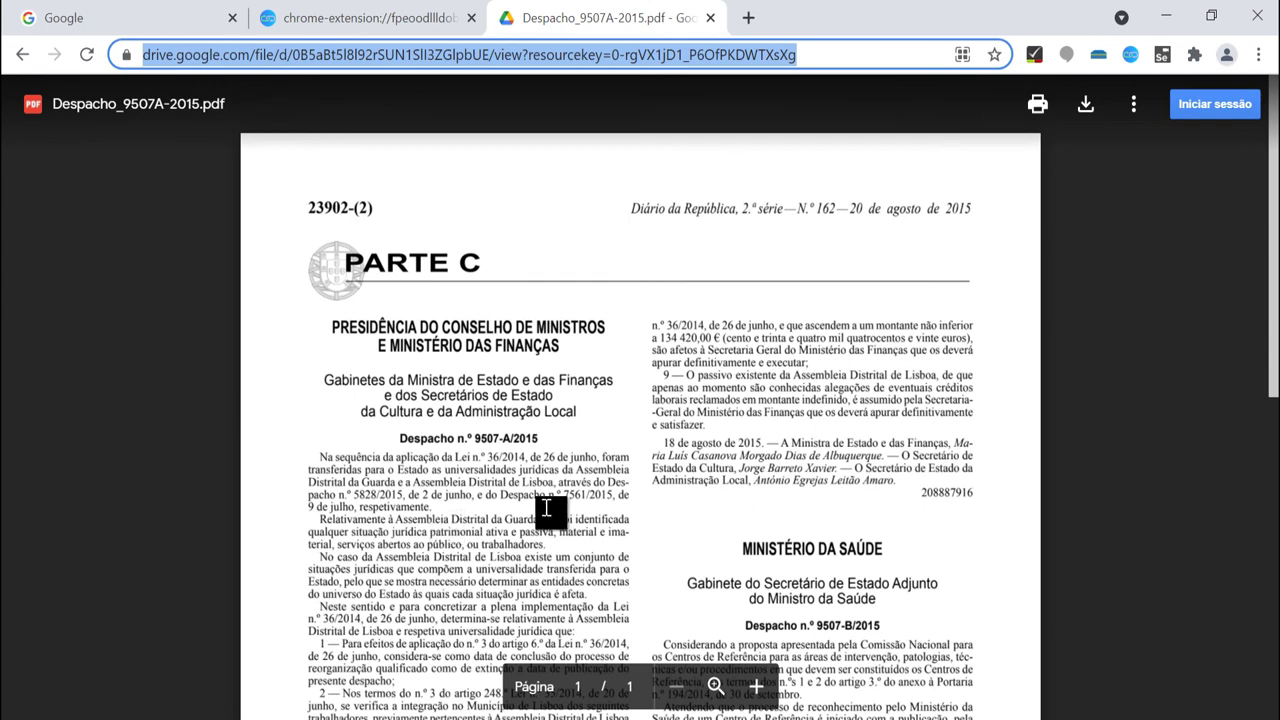
click(1129, 56)
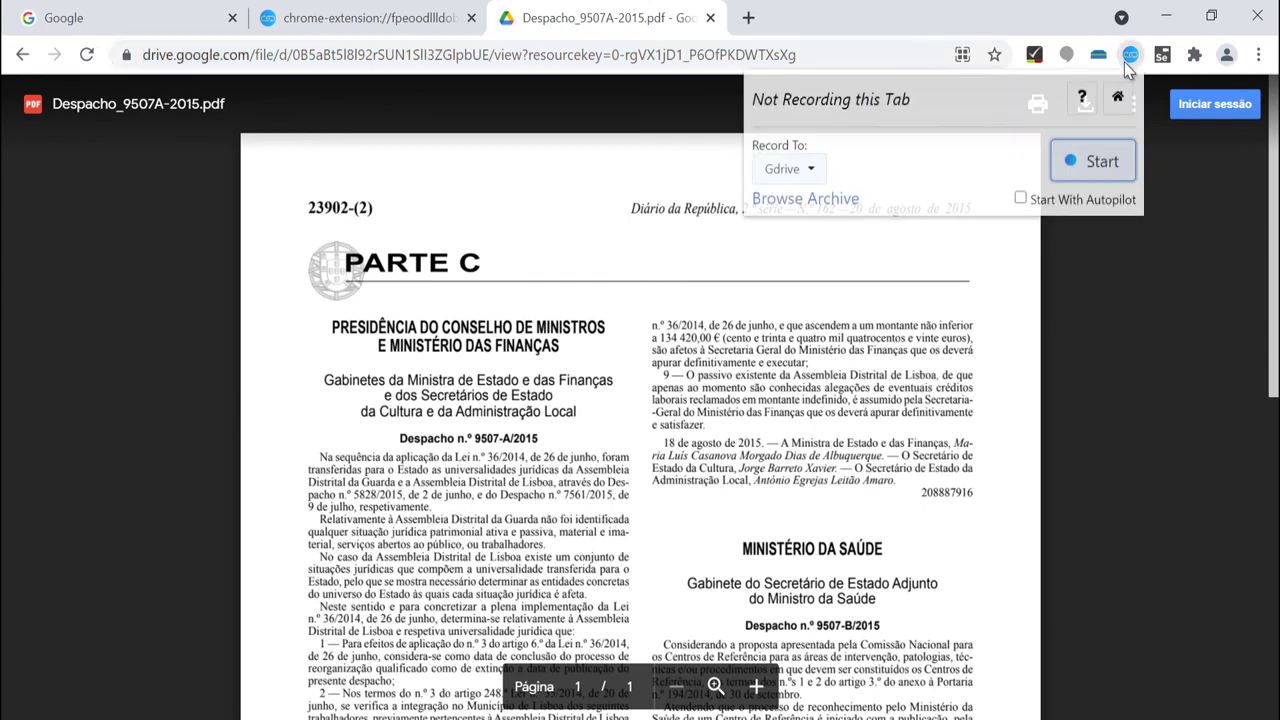
Try recording the Drive PDF, then open the Common Errors guide and select chrome://apps.
click(1102, 170)
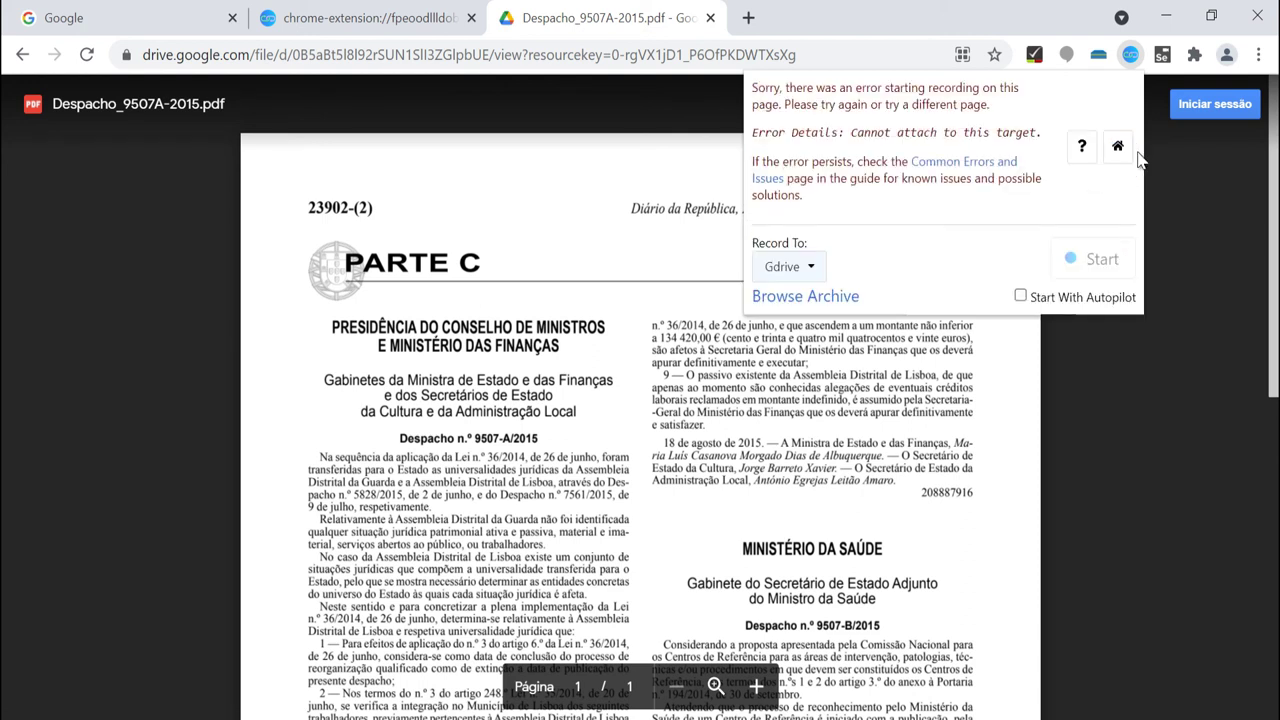
click(957, 167)
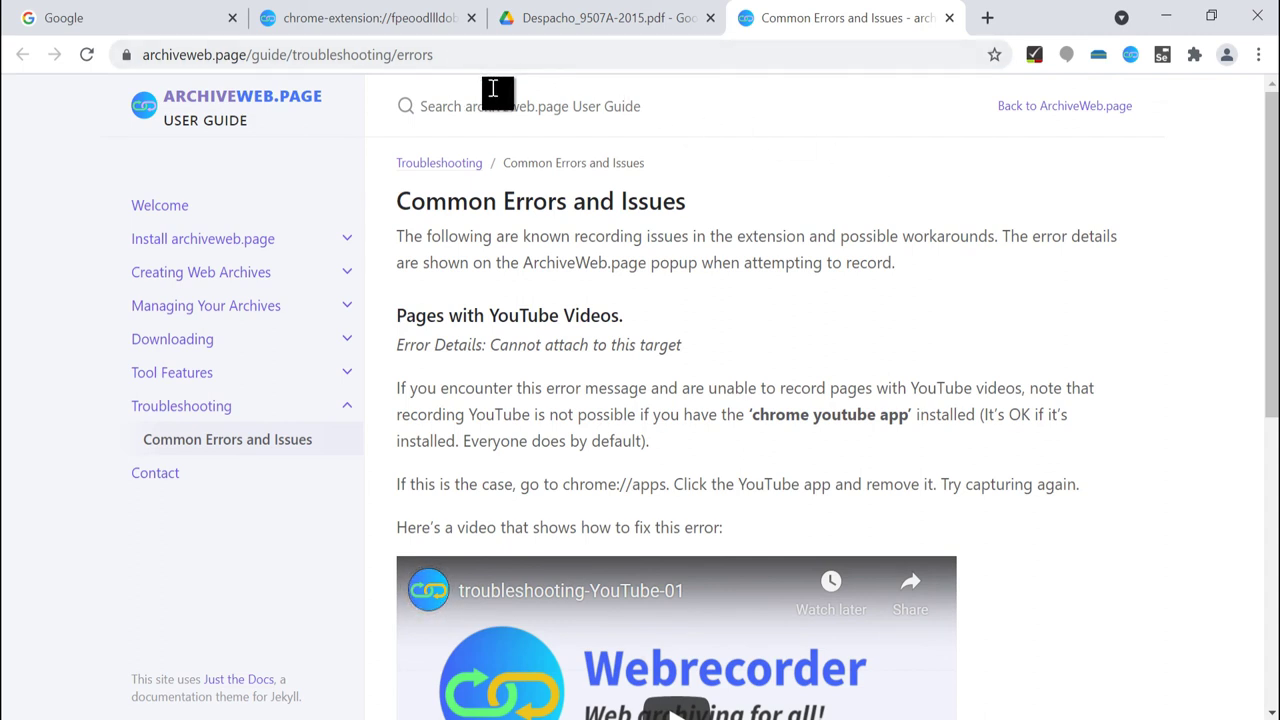
drag(565, 484, 668, 485)
key(ctrl+c)
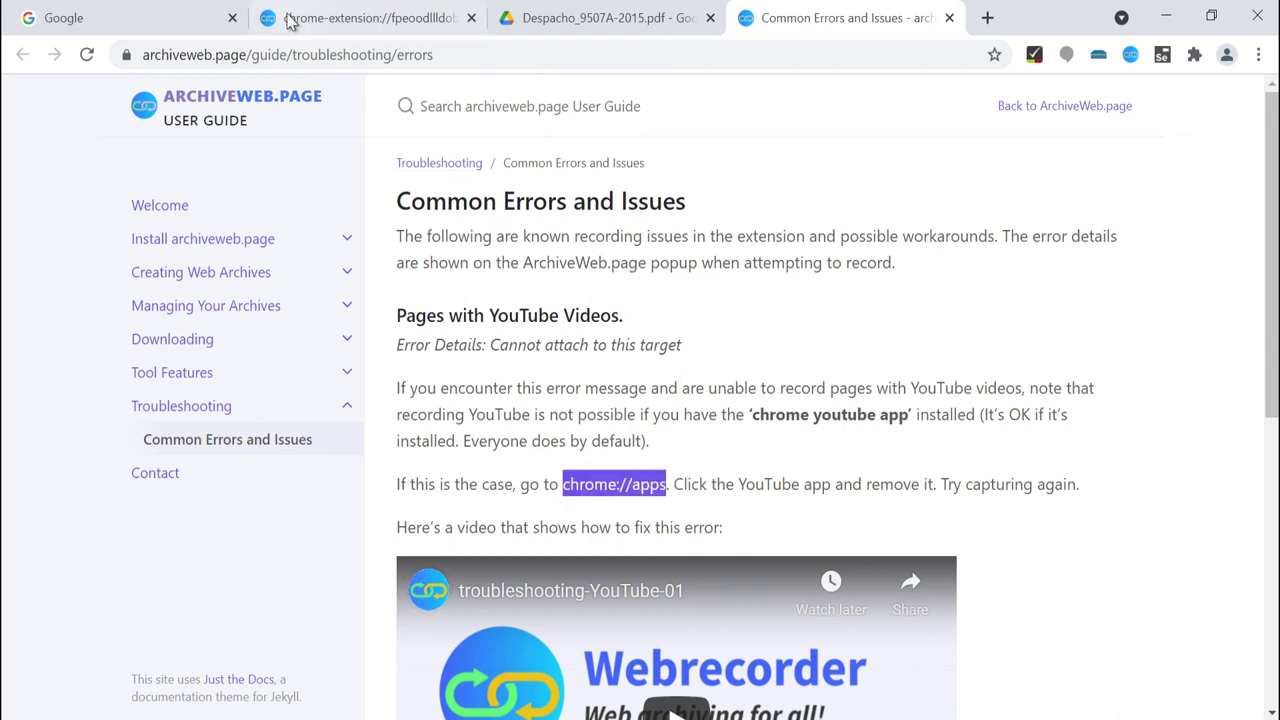
Load chrome://apps and remove the Docs app from Chrome.
click(316, 63)
key(ctrl+v)
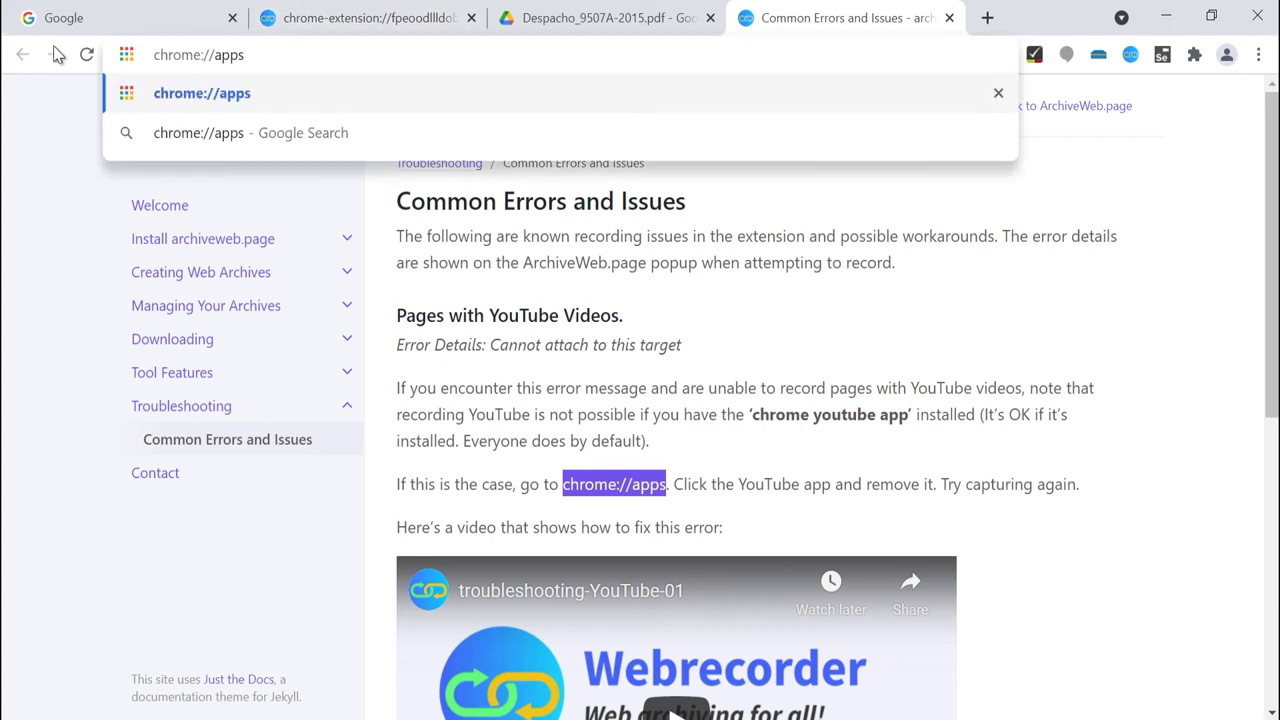
key(Return)
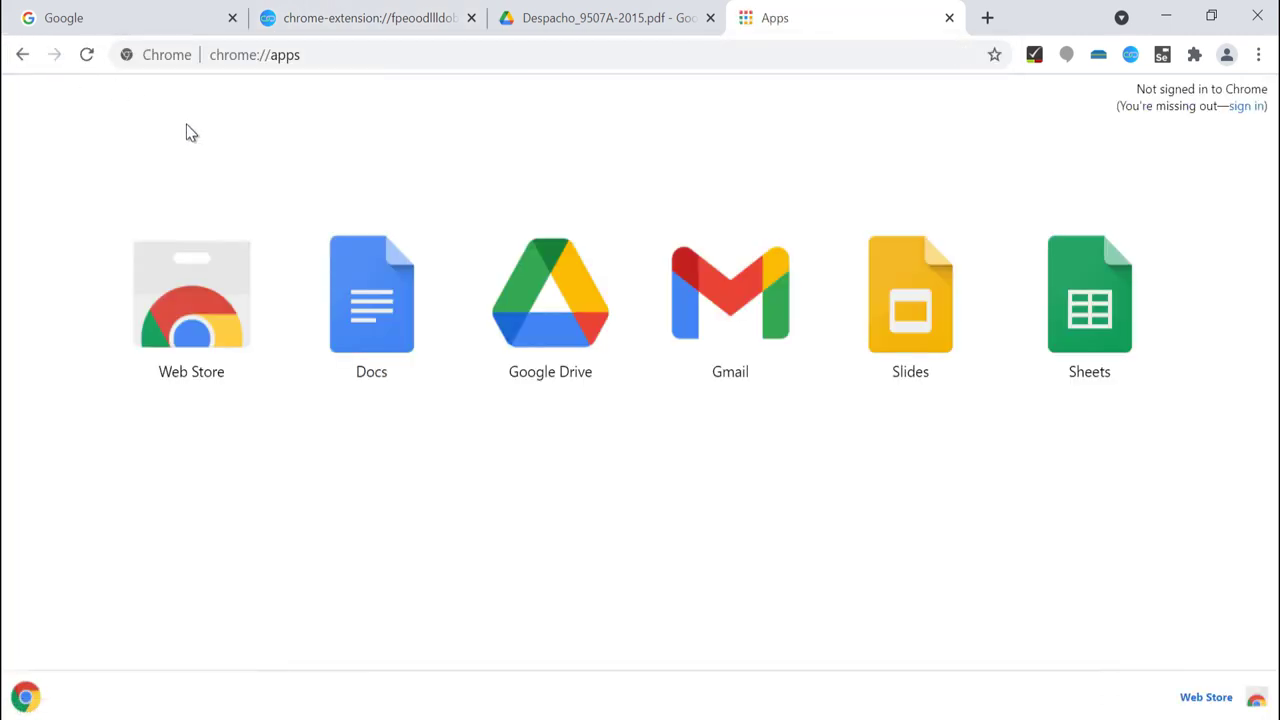
right_click(372, 357)
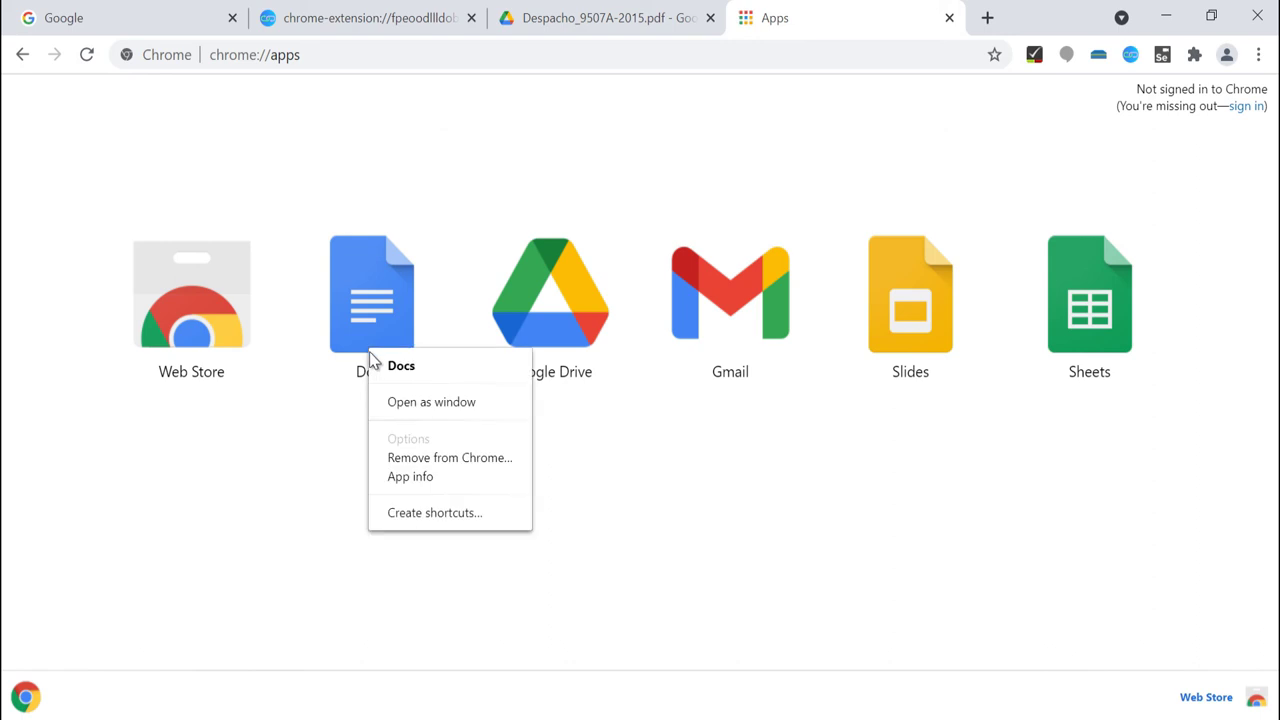
click(407, 462)
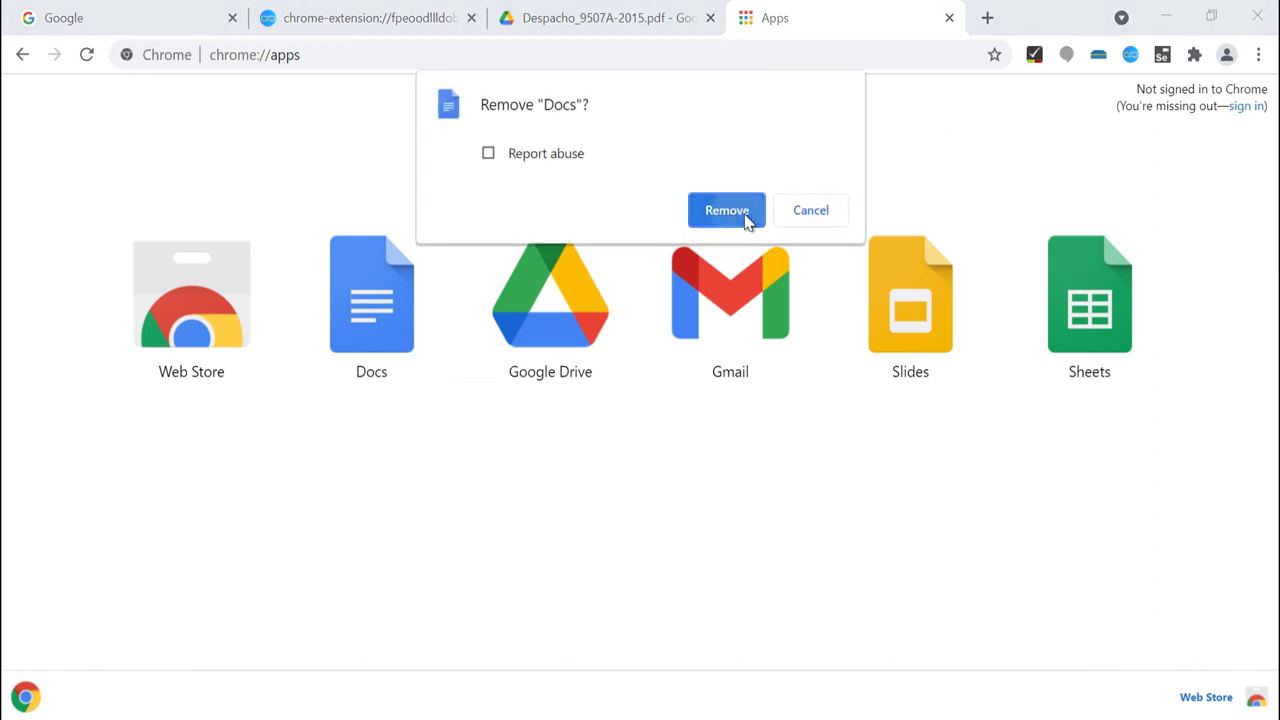
click(745, 213)
Remove the Google Drive app, then return to the ArchiveWeb.page archive list.
right_click(390, 340)
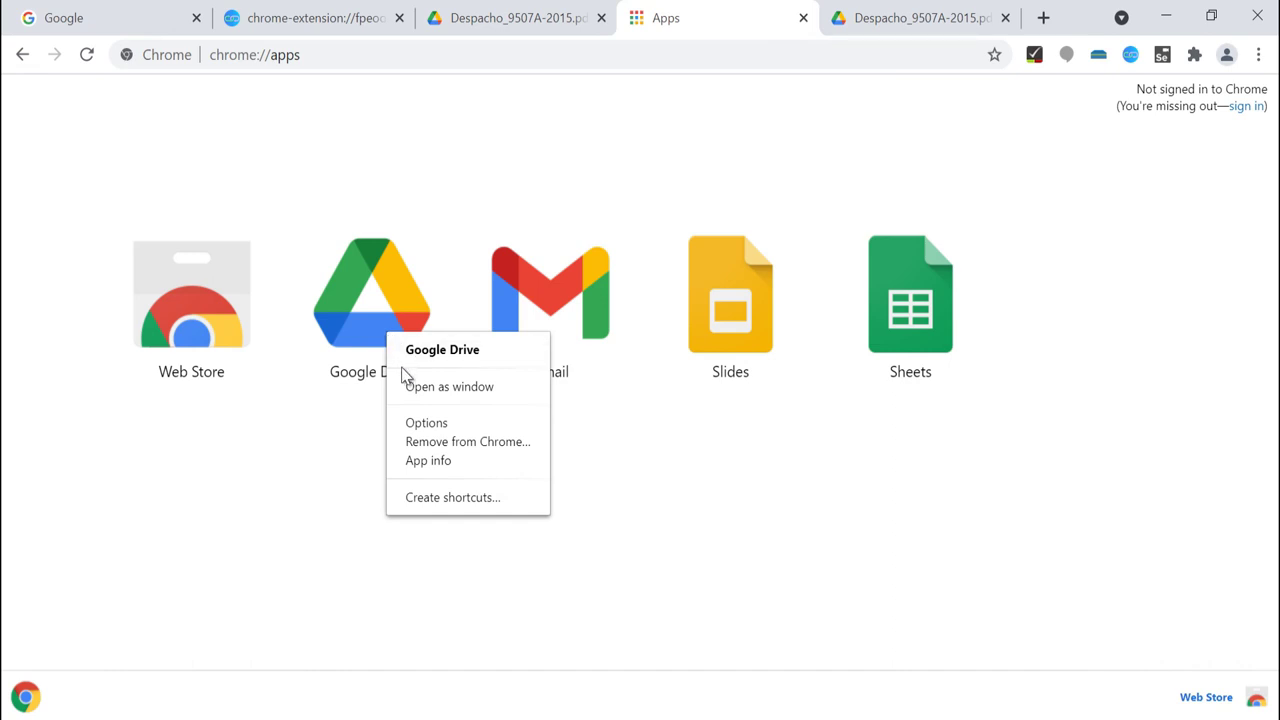
click(428, 442)
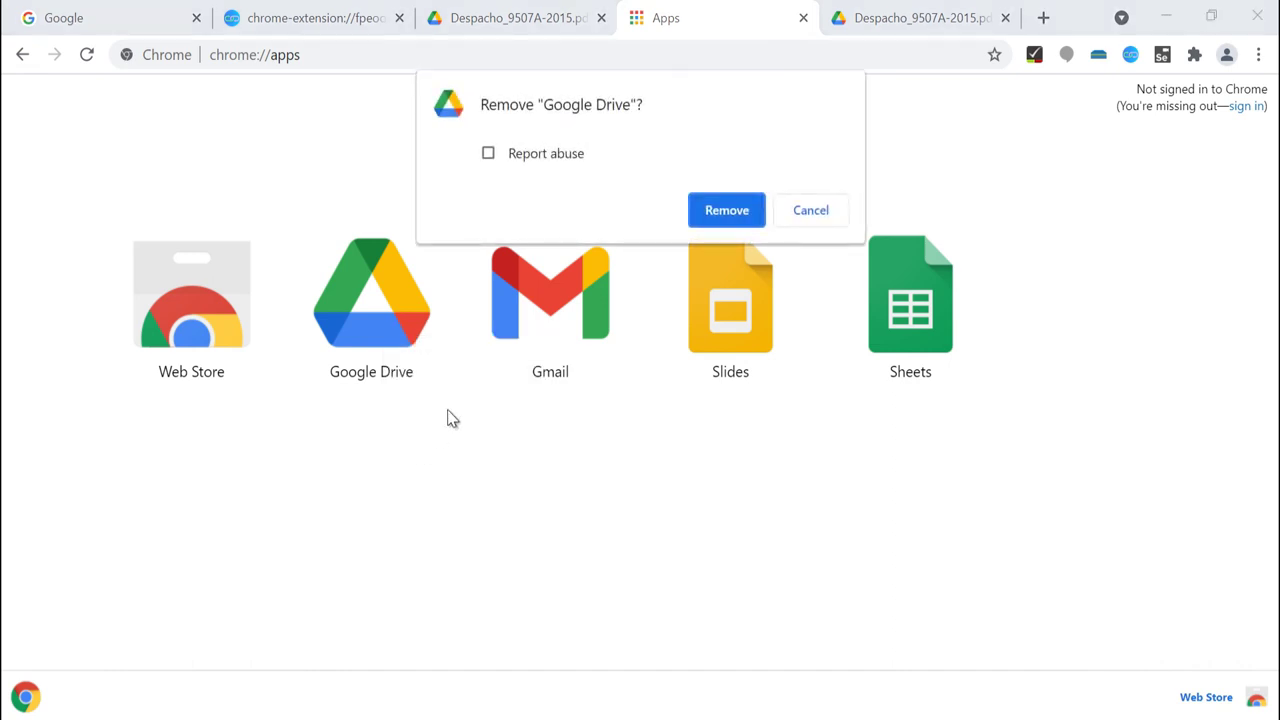
click(727, 210)
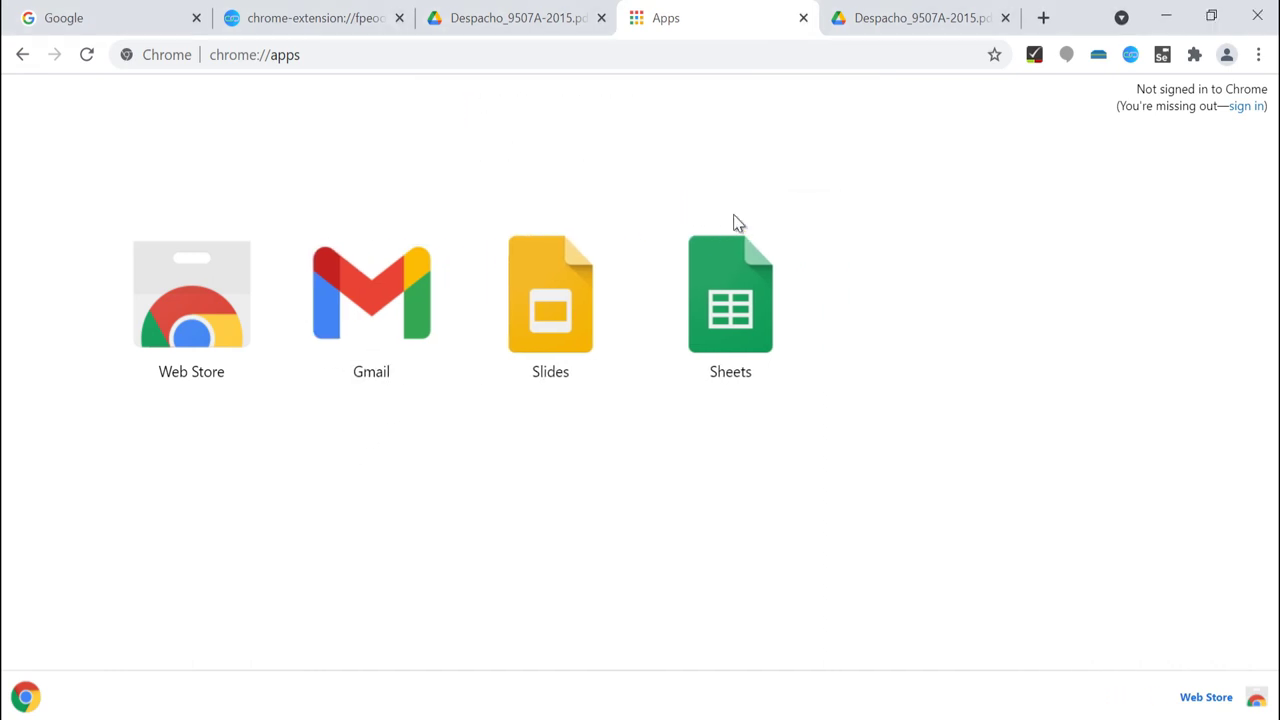
click(307, 22)
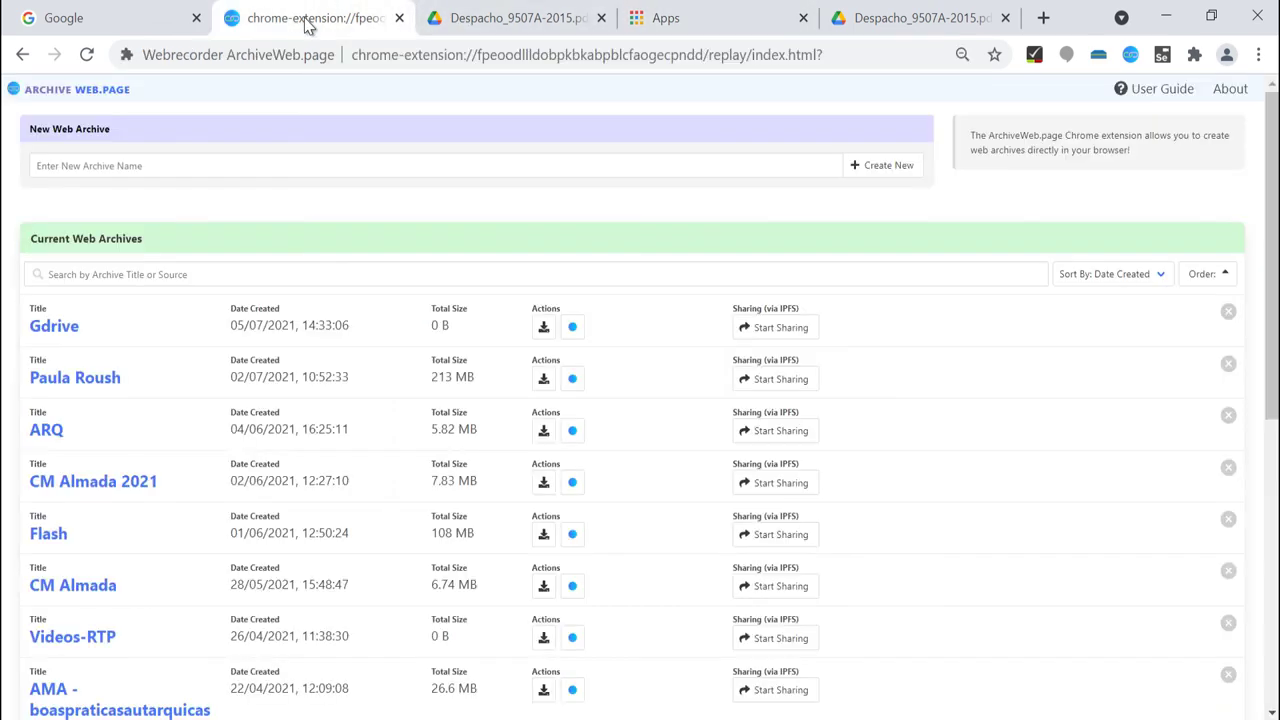
Record the Google Drive PDF page into Gdrive and stop the recording.
click(575, 330)
click(580, 437)
key(ctrl+a)
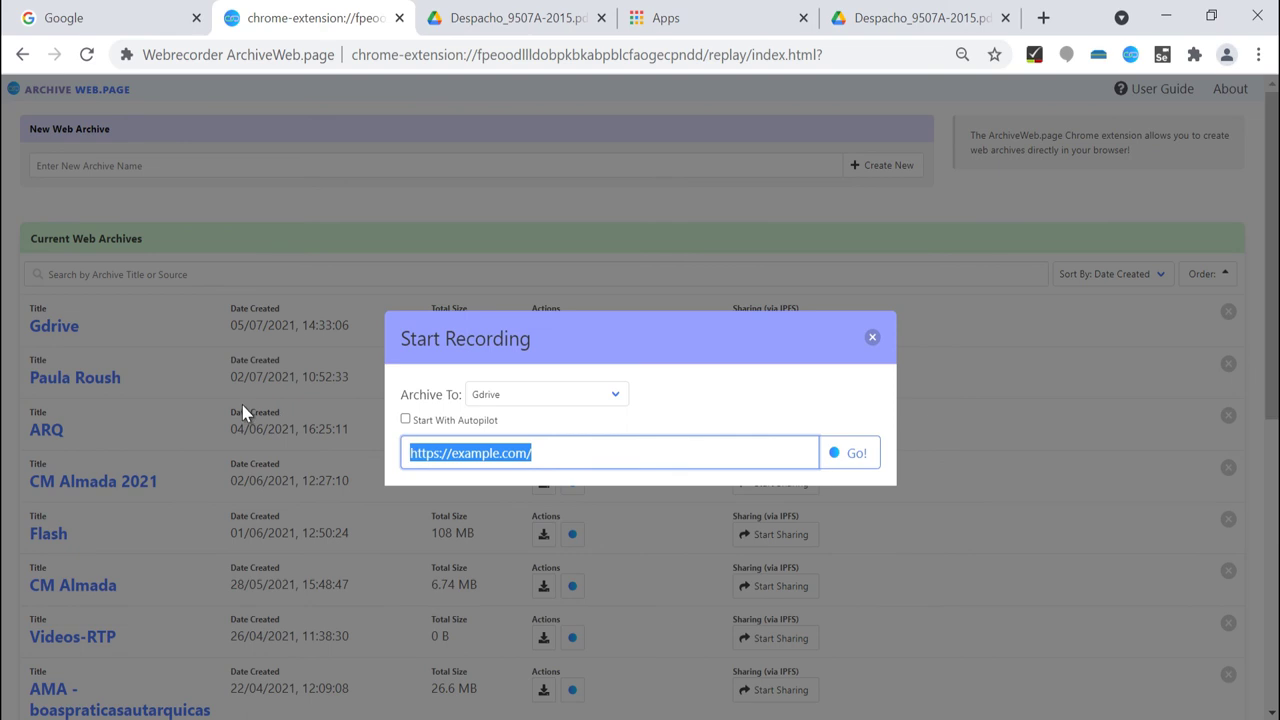
key(Return)
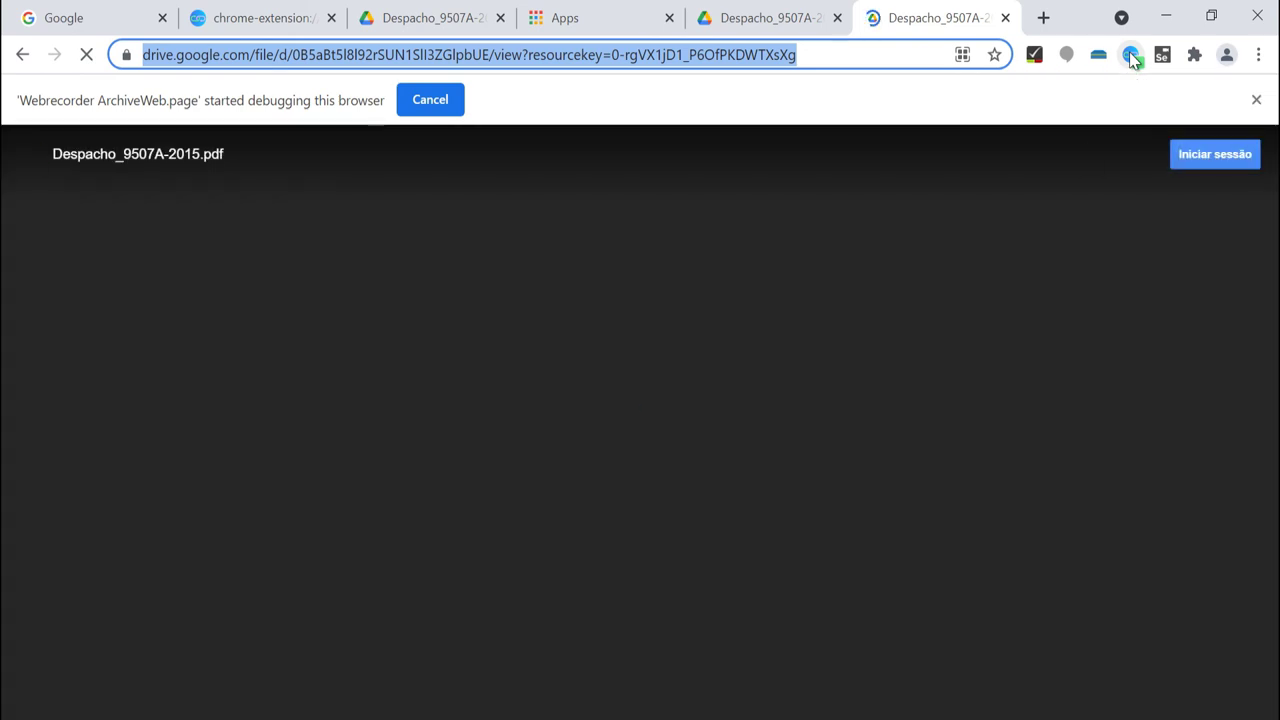
click(1131, 56)
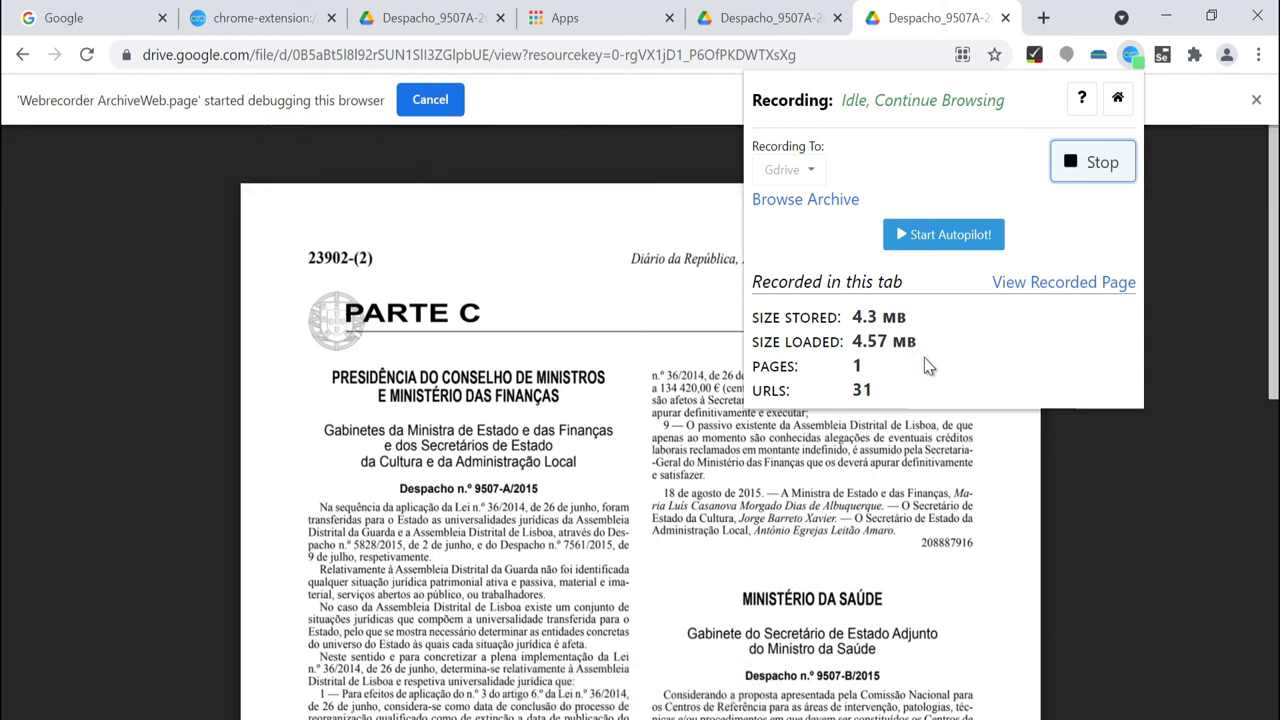
click(1078, 170)
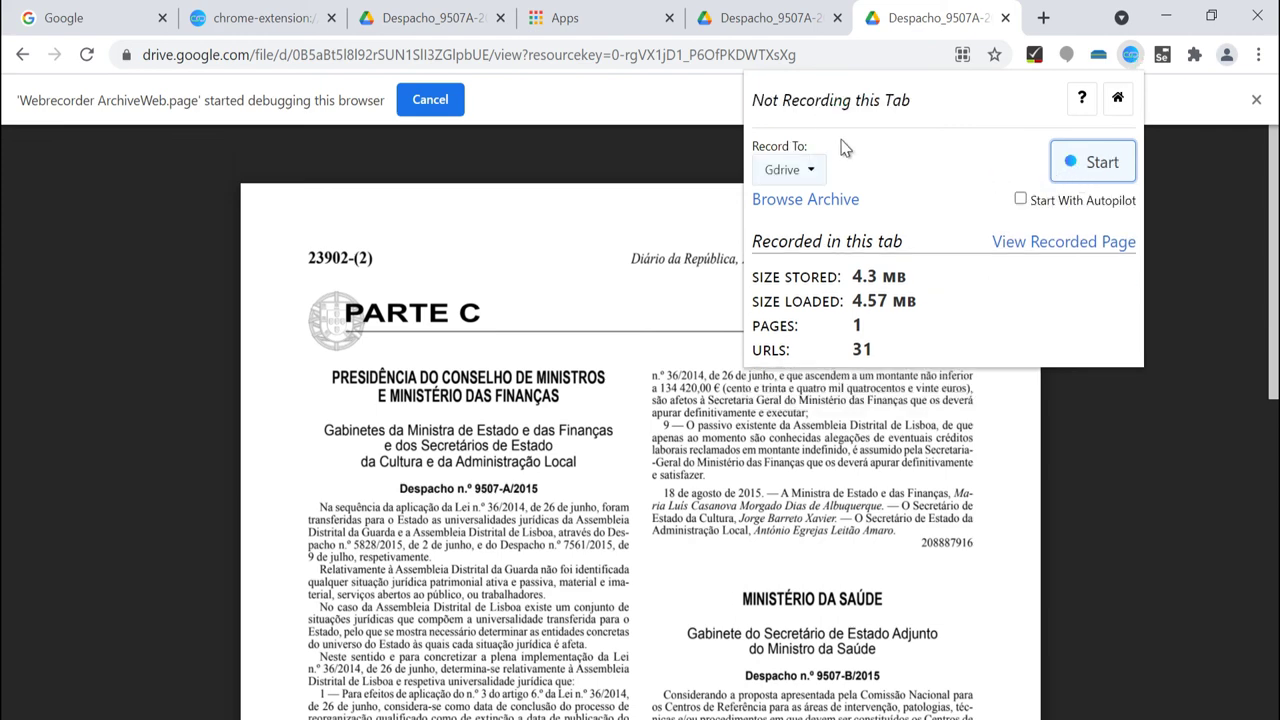
Replay the captured Despacho_9507A-2015.pdf page from the Gdrive archive.
click(224, 12)
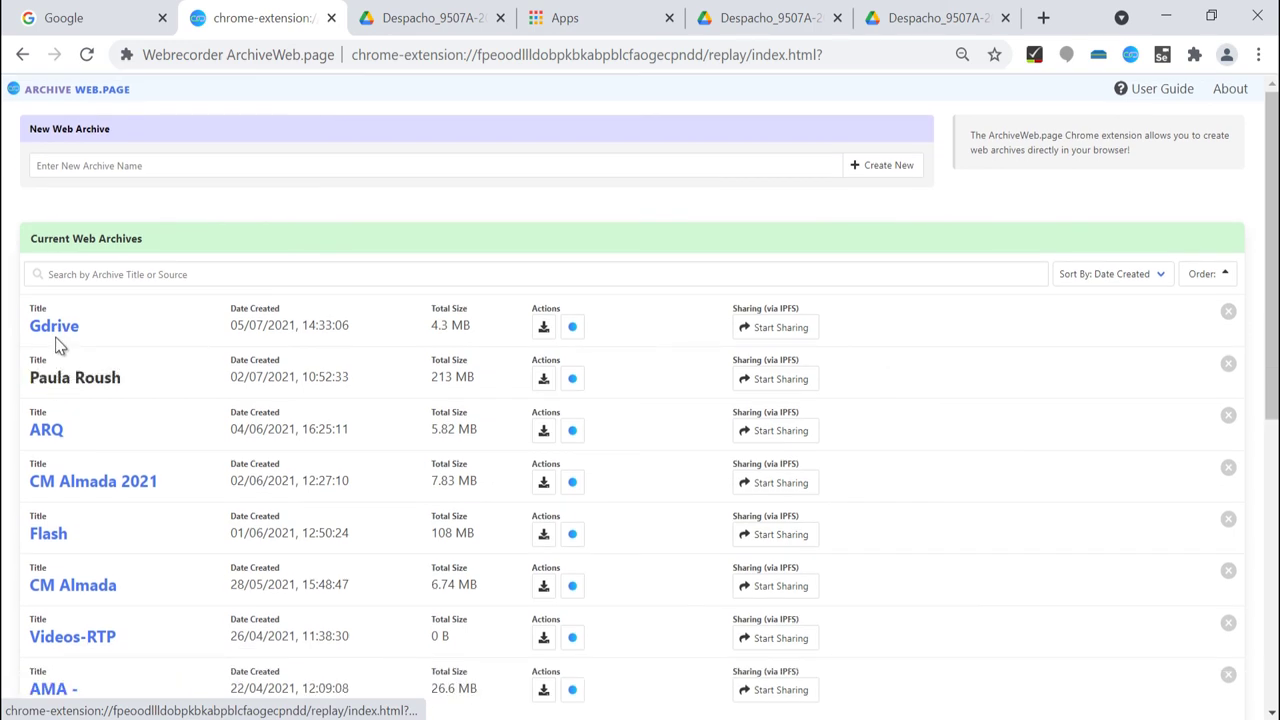
click(54, 329)
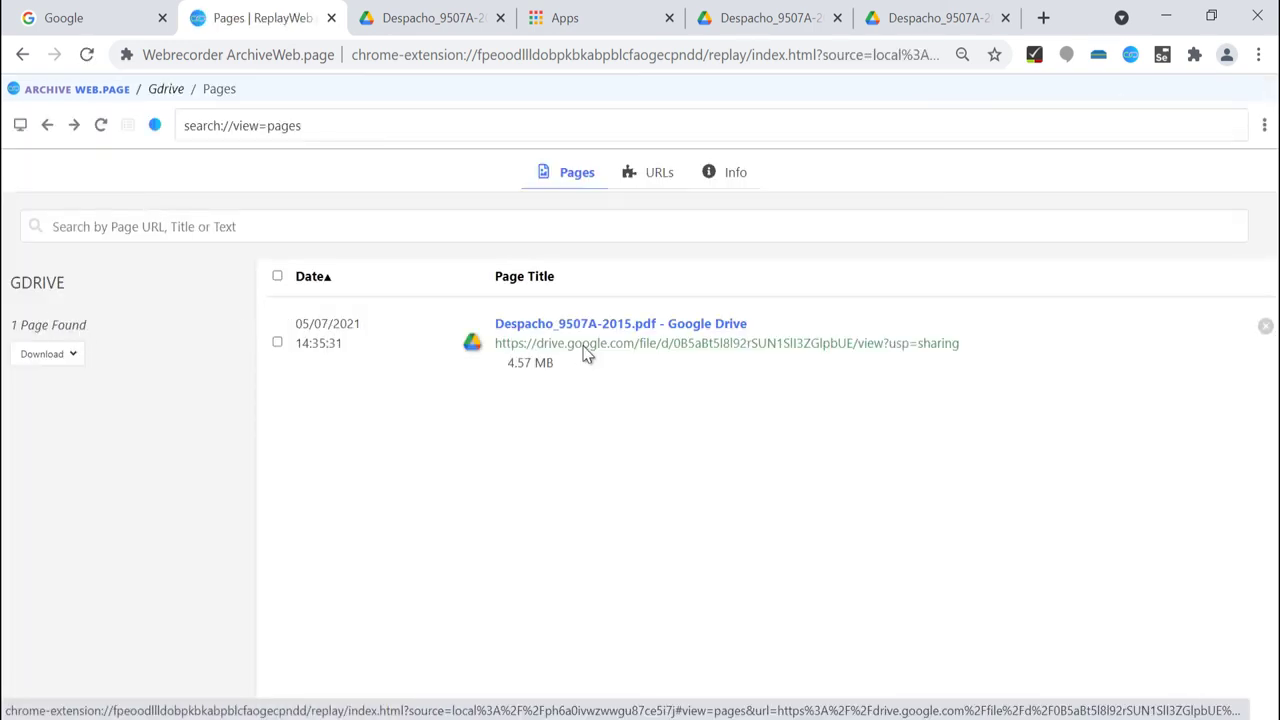
click(586, 350)
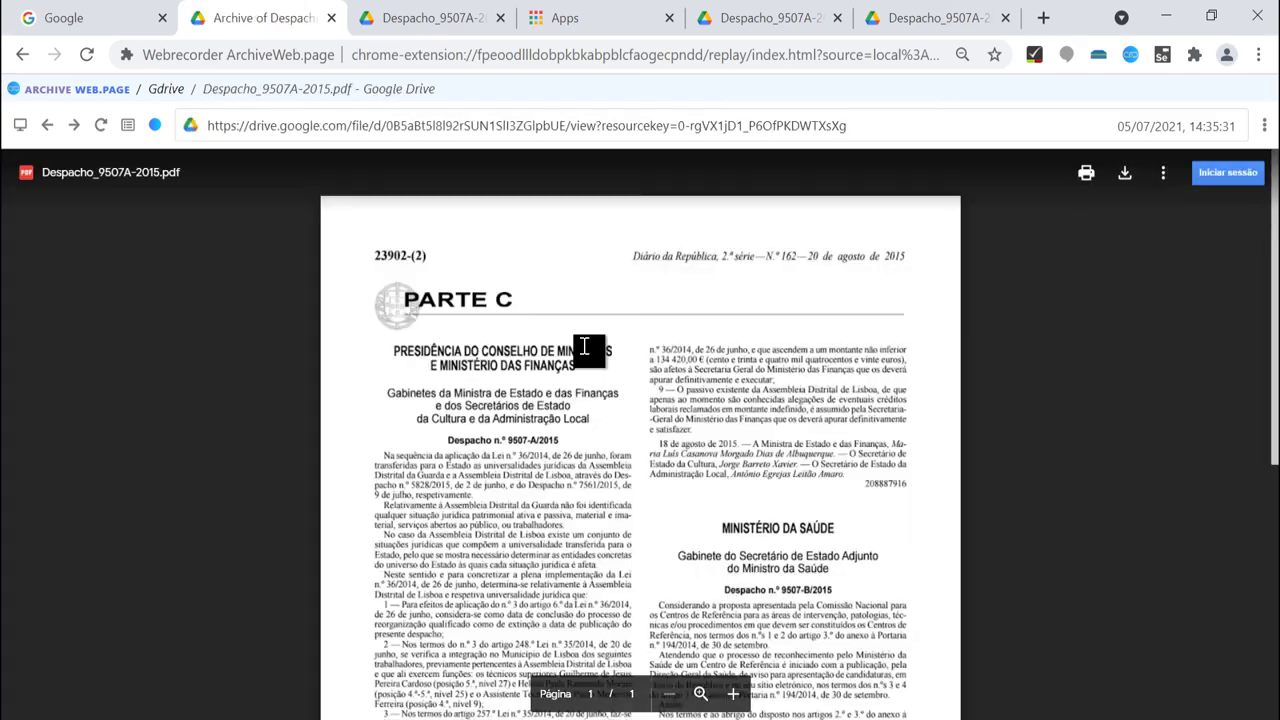
Download all pages of the Gdrive archive with Download All.
scroll(606, 366, down, 8)
scroll(601, 362, up, 8)
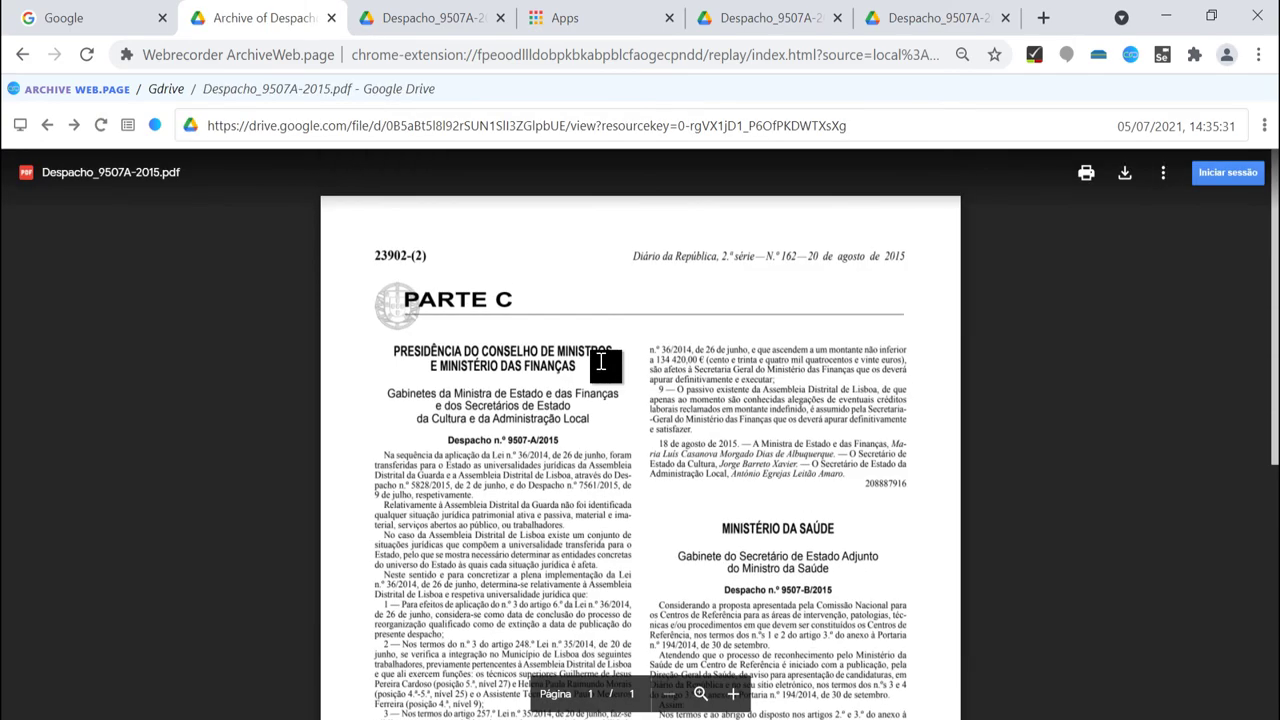
click(40, 92)
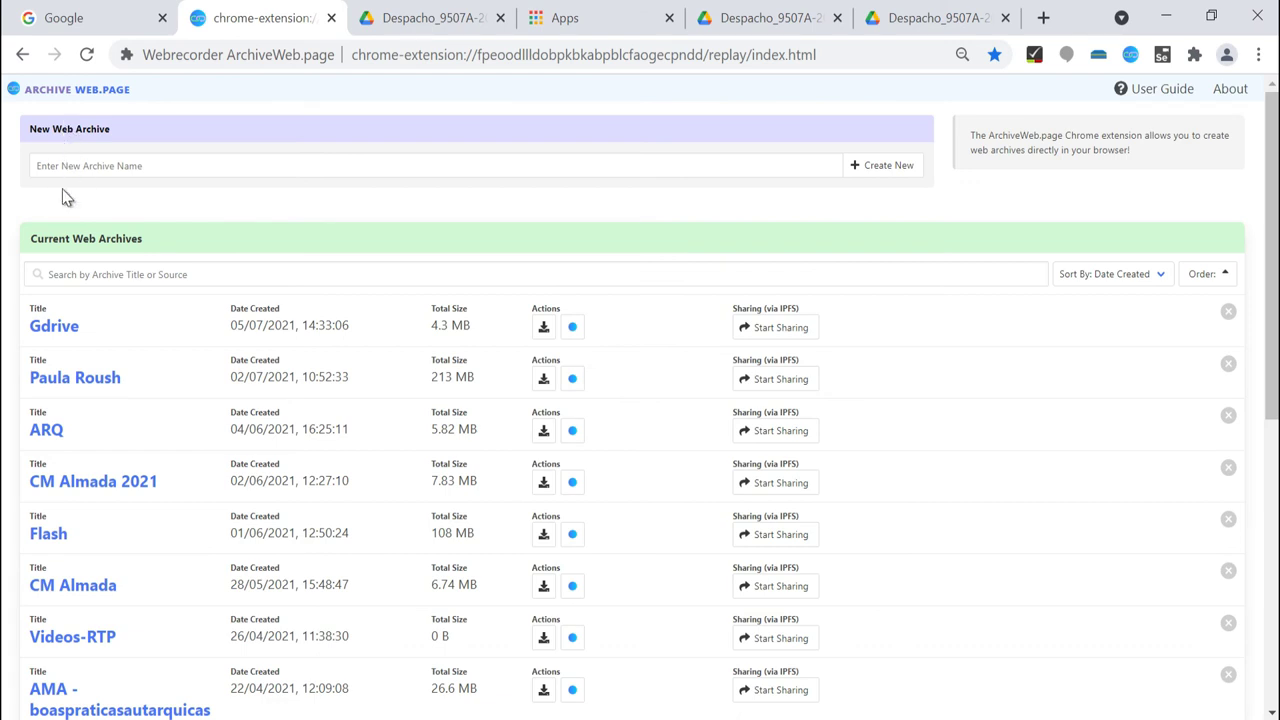
click(55, 328)
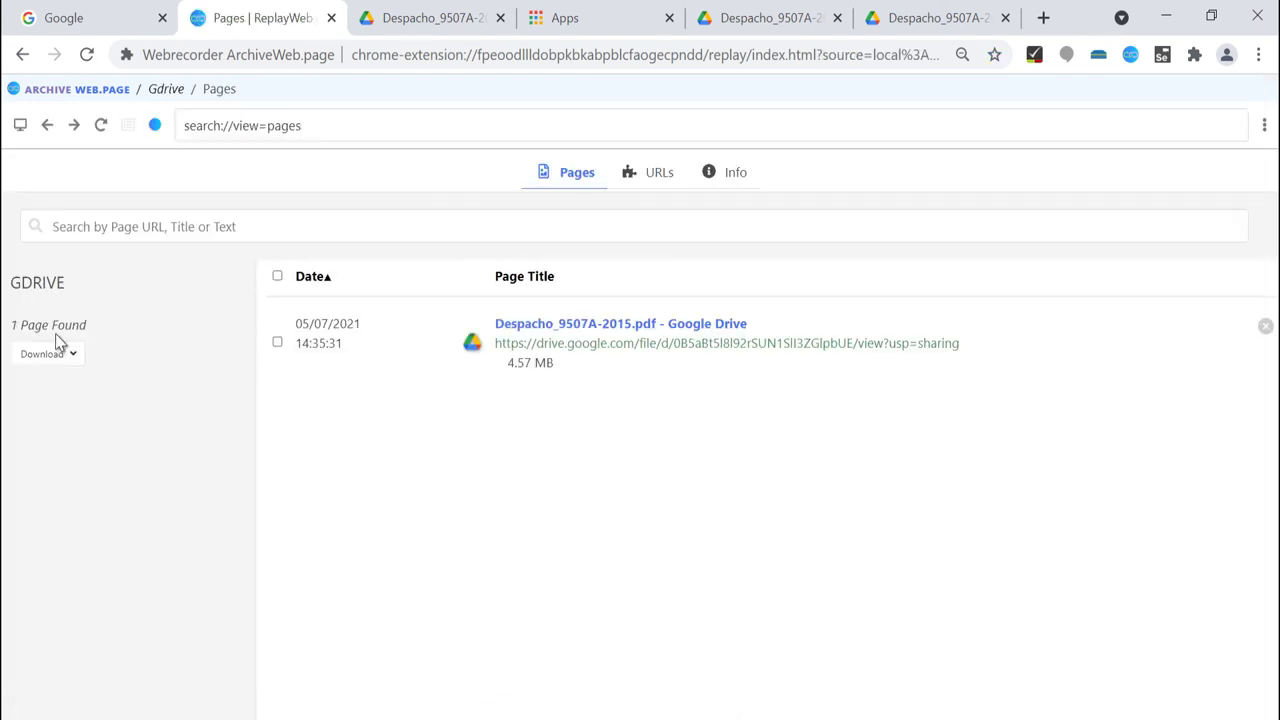
click(68, 356)
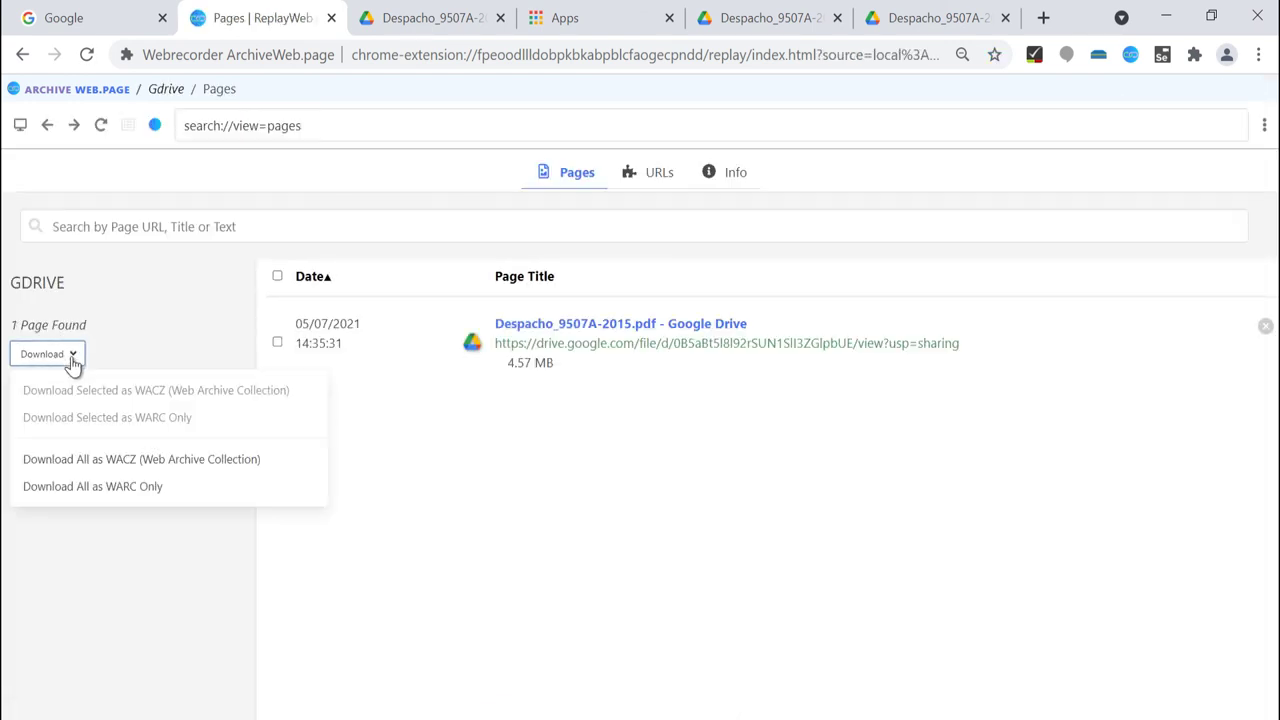
click(83, 497)
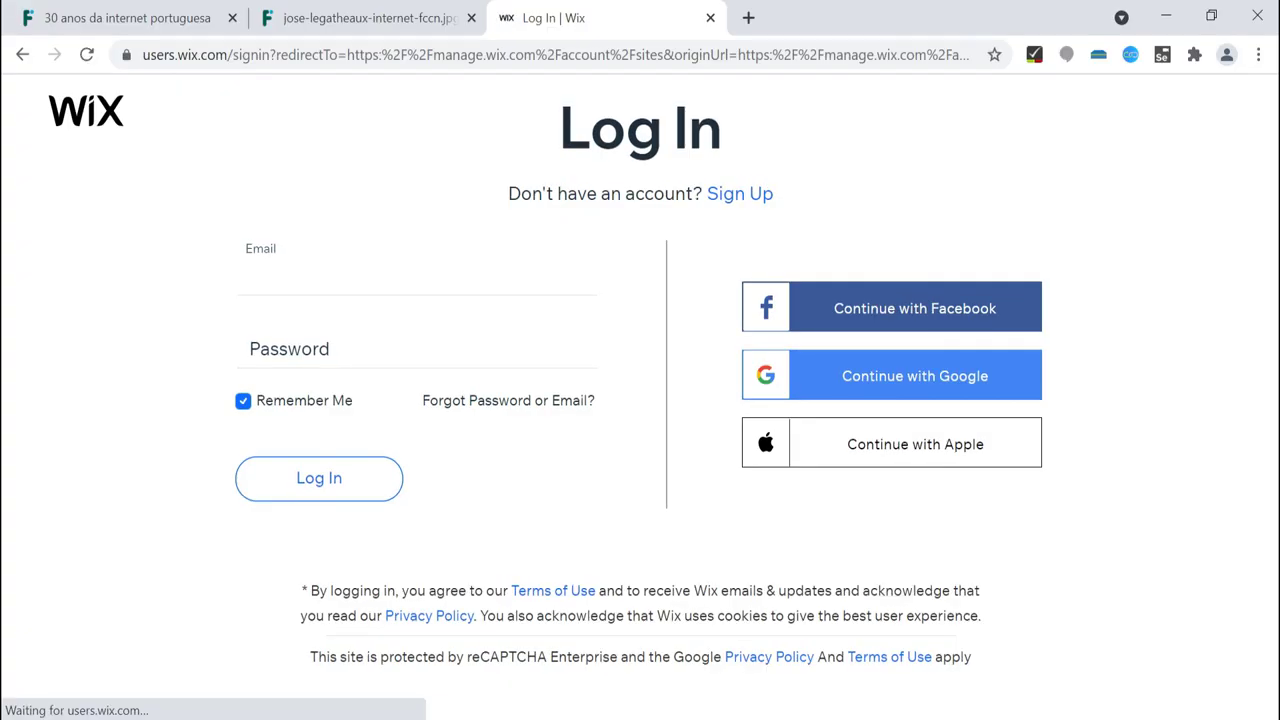
Log in to Wix and decline Chrome's offer to save the password.
click(322, 480)
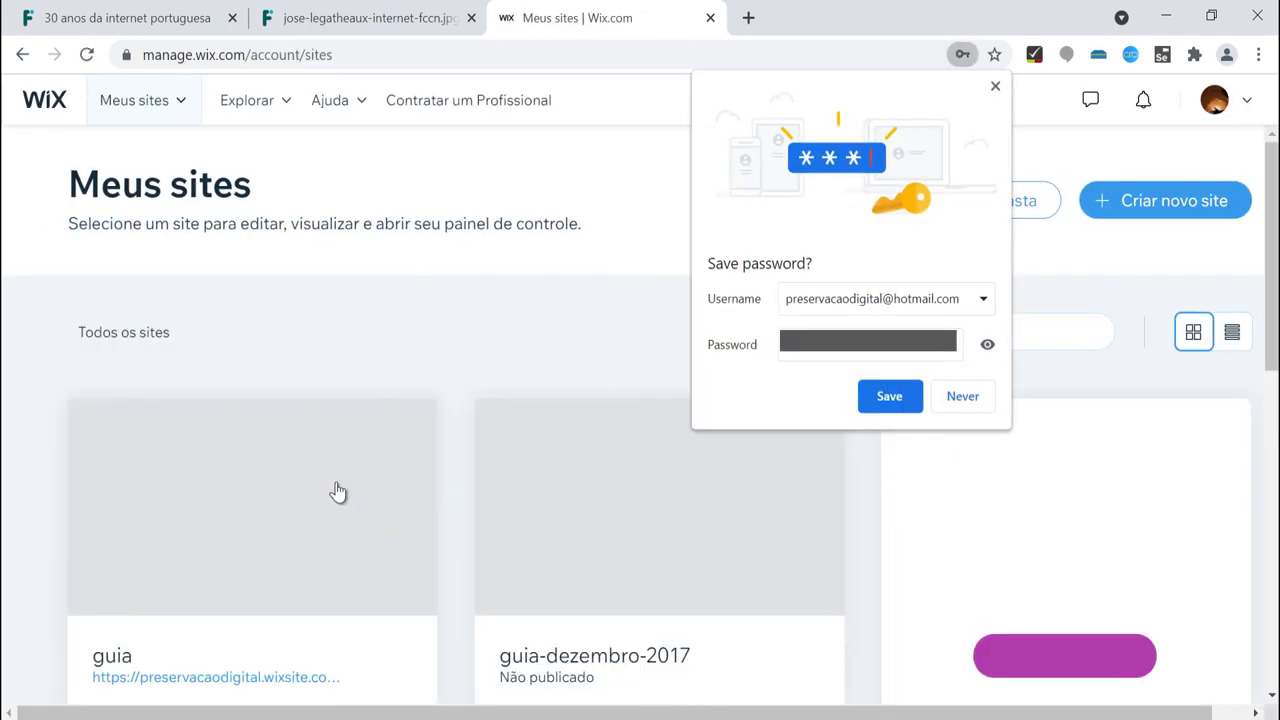
click(963, 398)
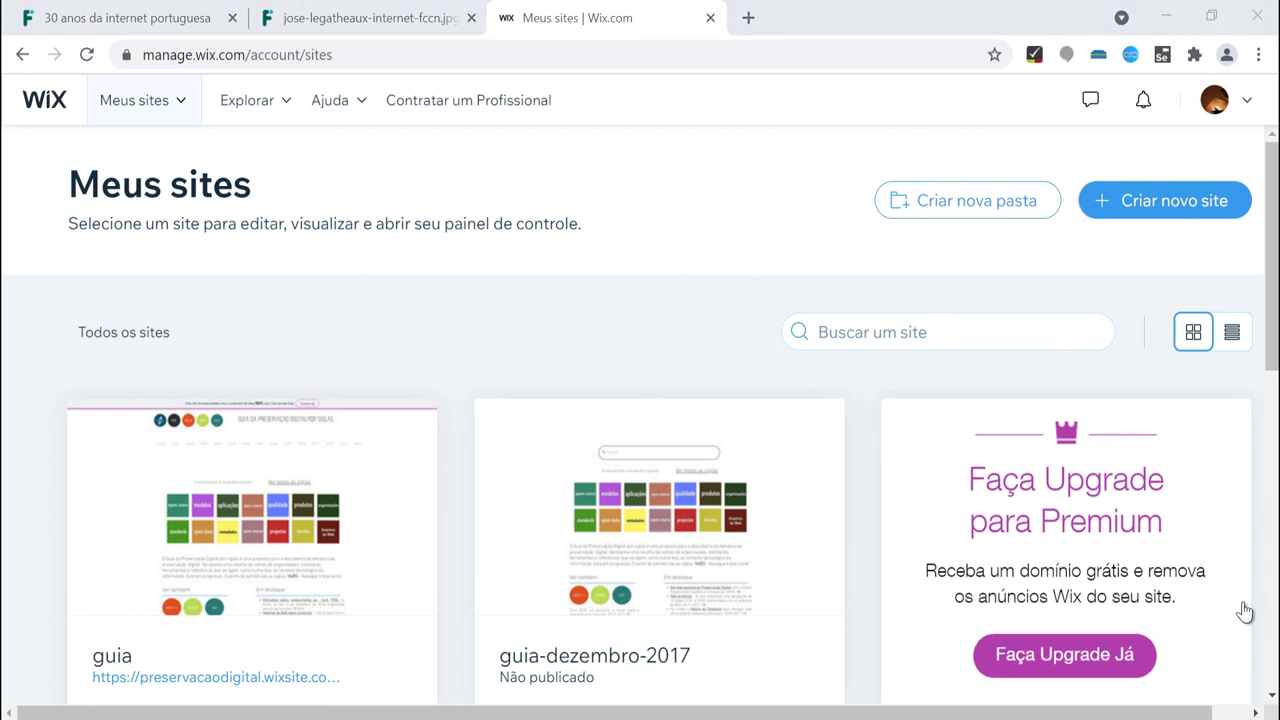
Create the archive 'Teste - gravar sistemas de gestão de conteúdos em curso'.
click(1130, 56)
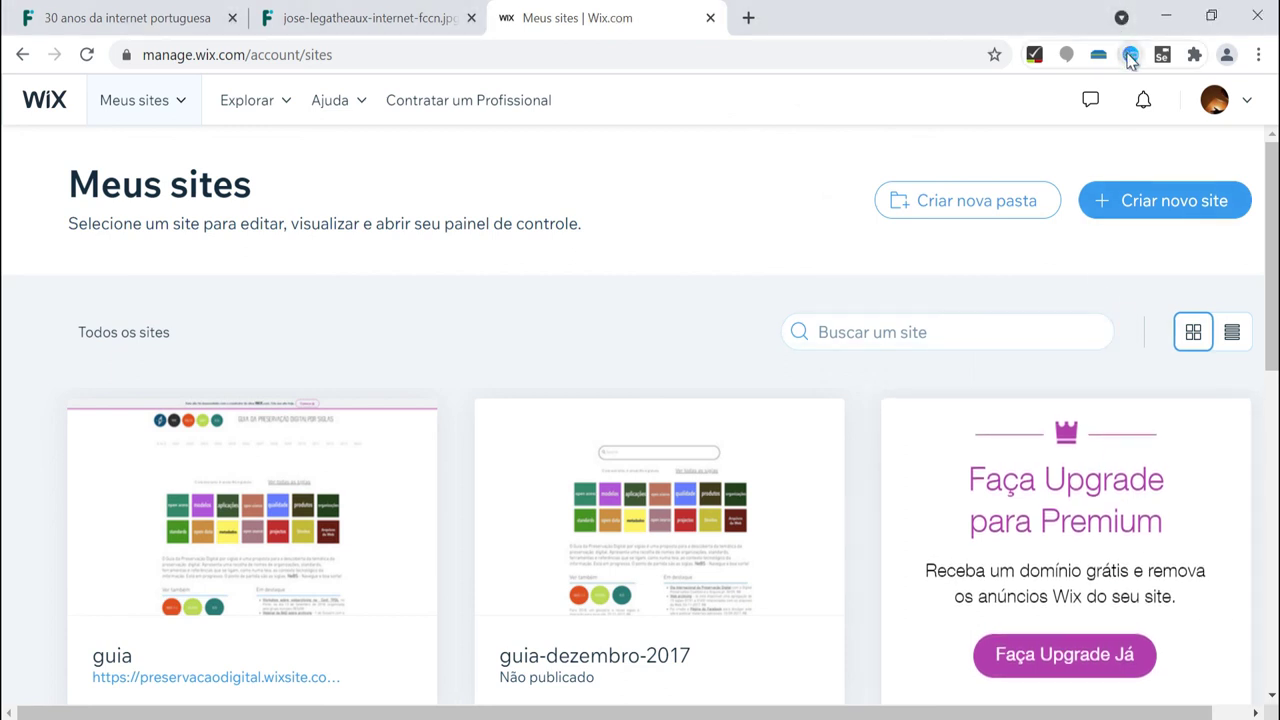
click(1117, 96)
click(262, 166)
text(T)
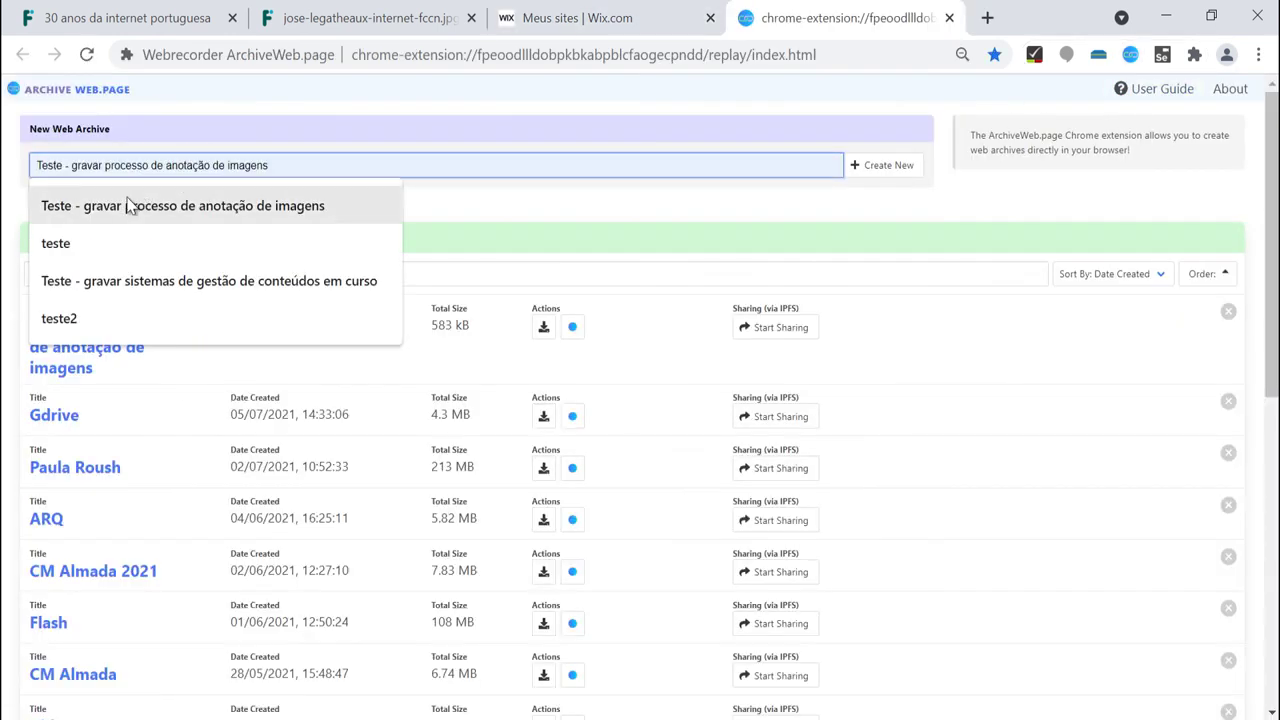
click(211, 281)
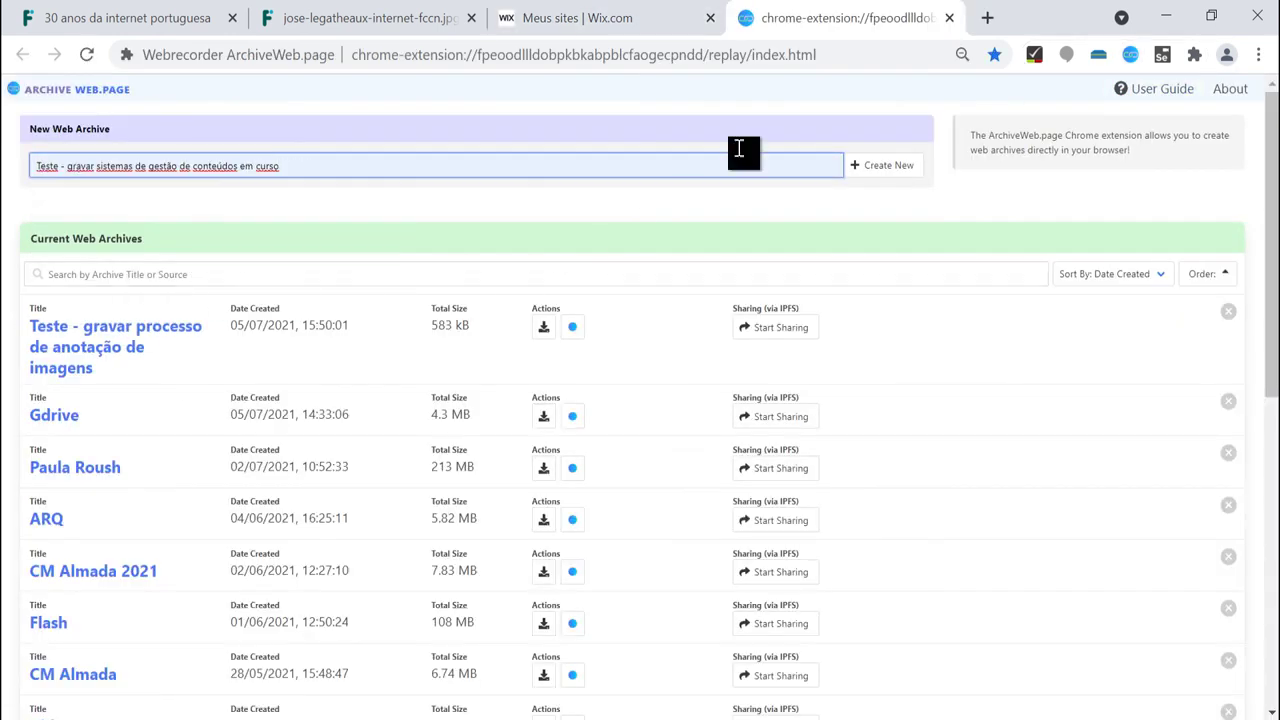
click(895, 163)
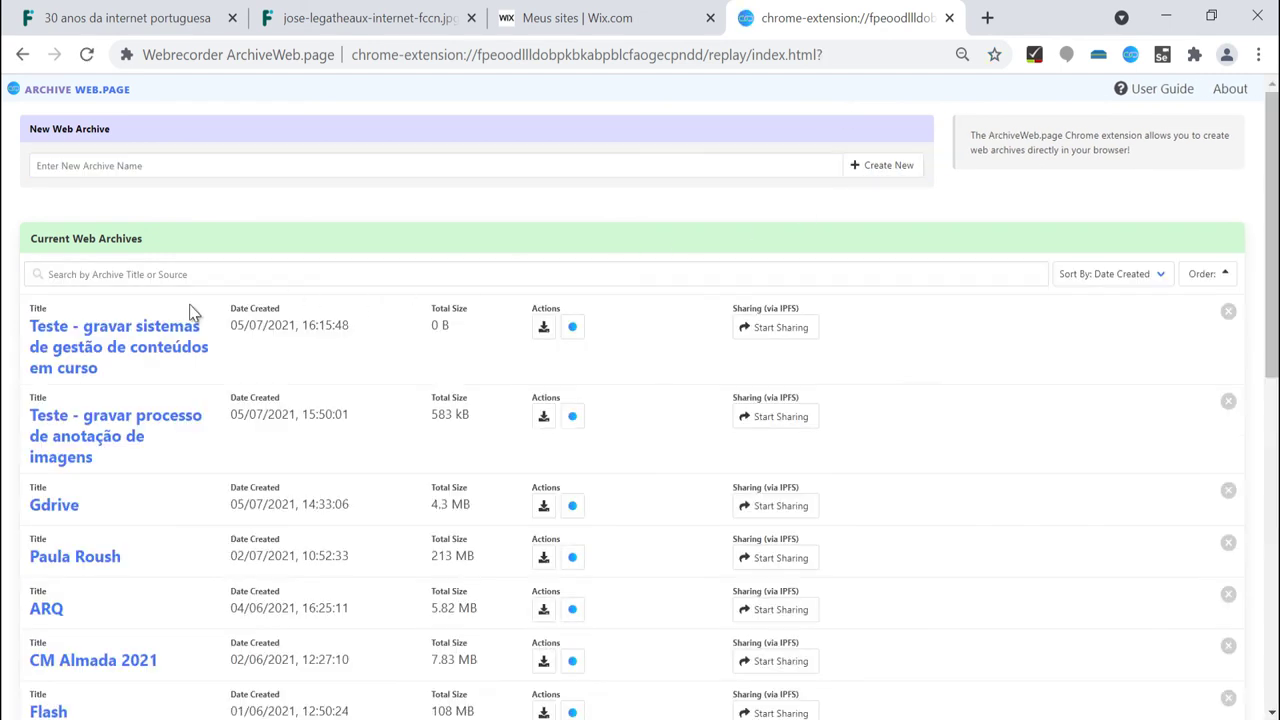
Start a recording into it using the Wix Meus sites page address.
click(572, 329)
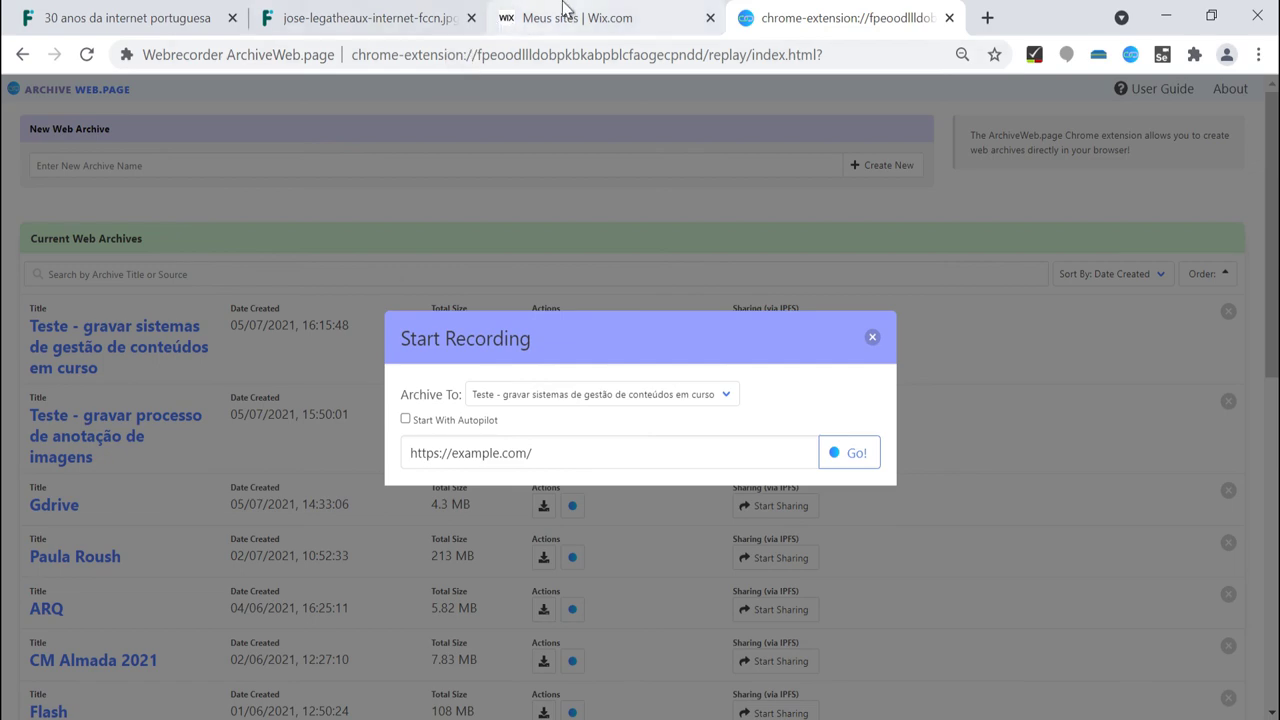
click(565, 8)
click(158, 60)
key(ctrl+c)
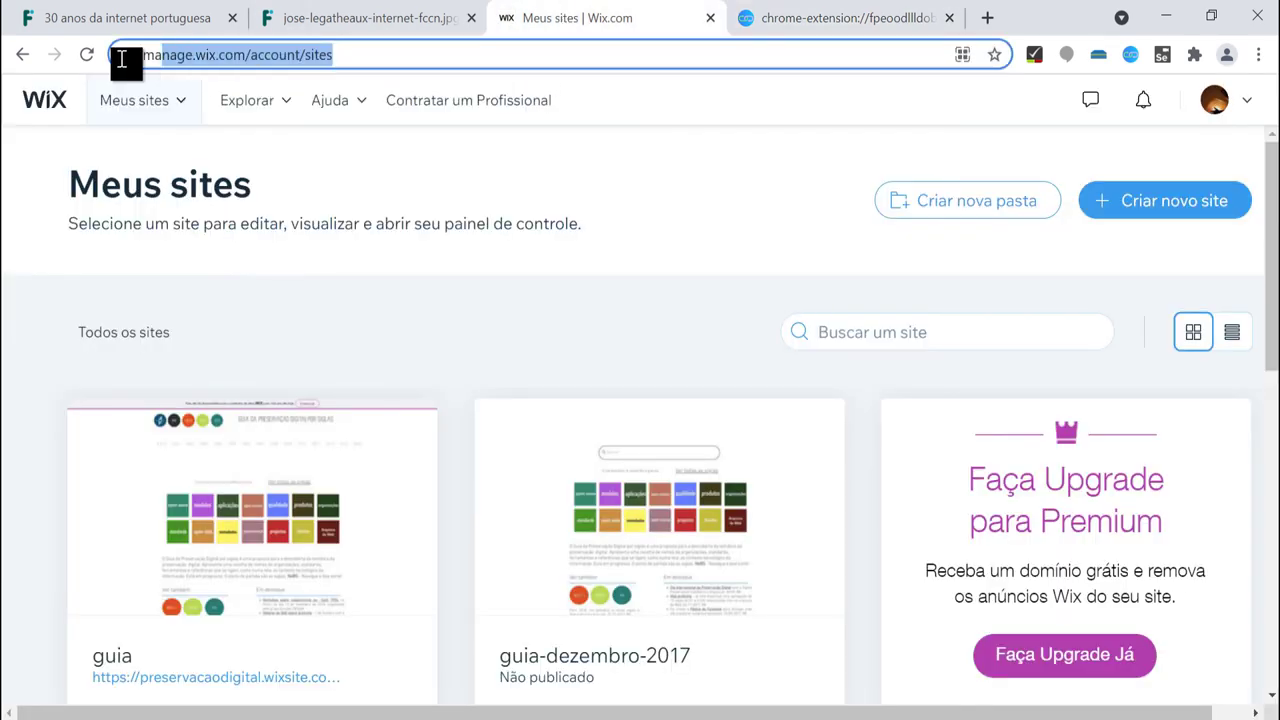
click(826, 28)
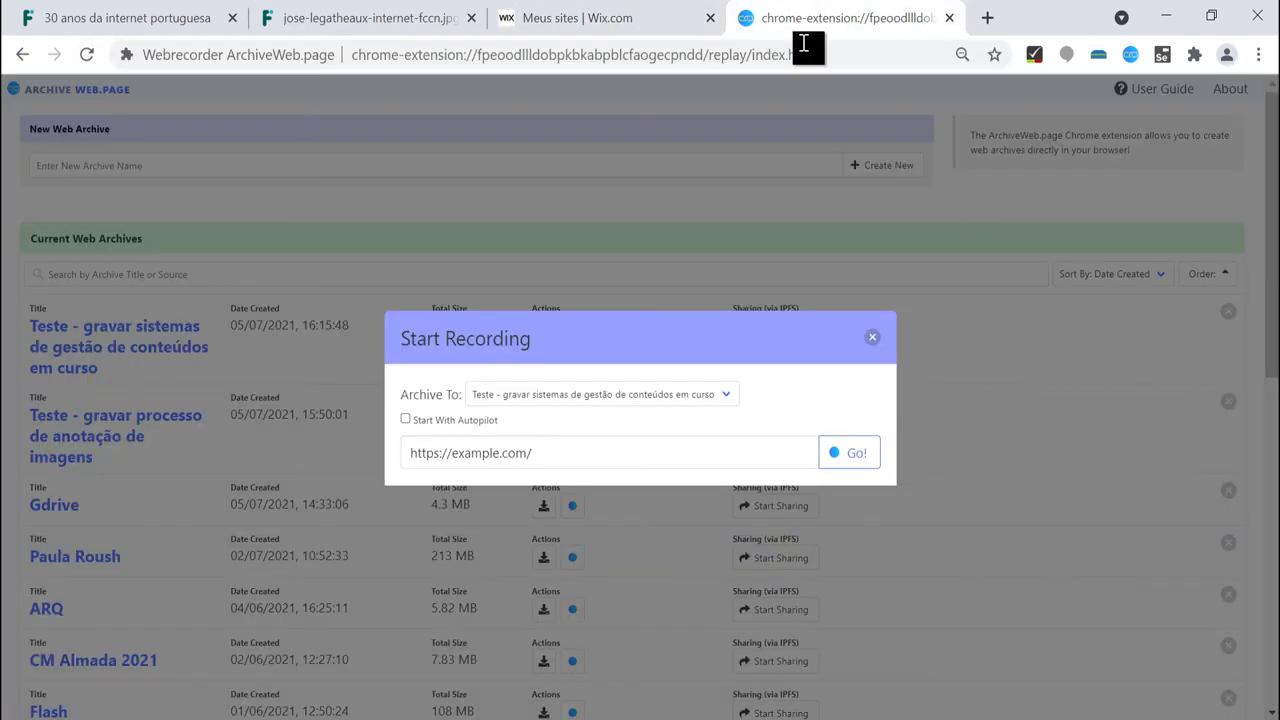
drag(531, 451, 409, 451)
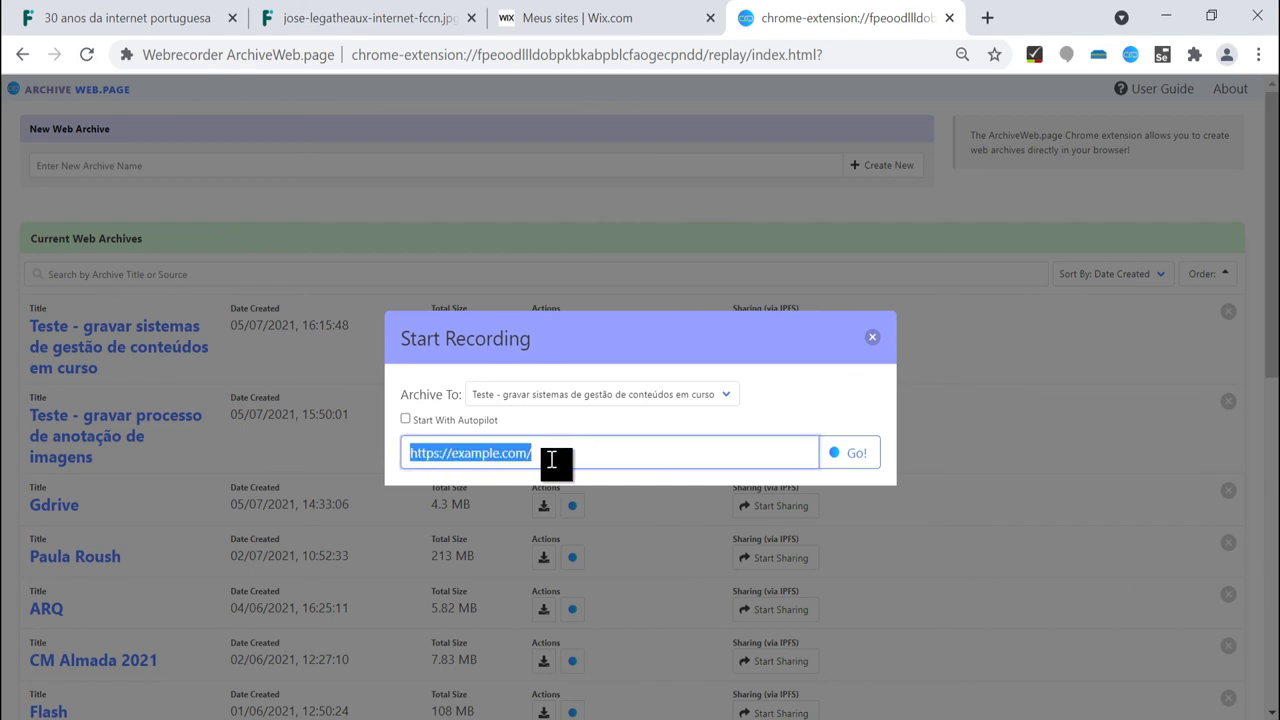
key(ctrl+v)
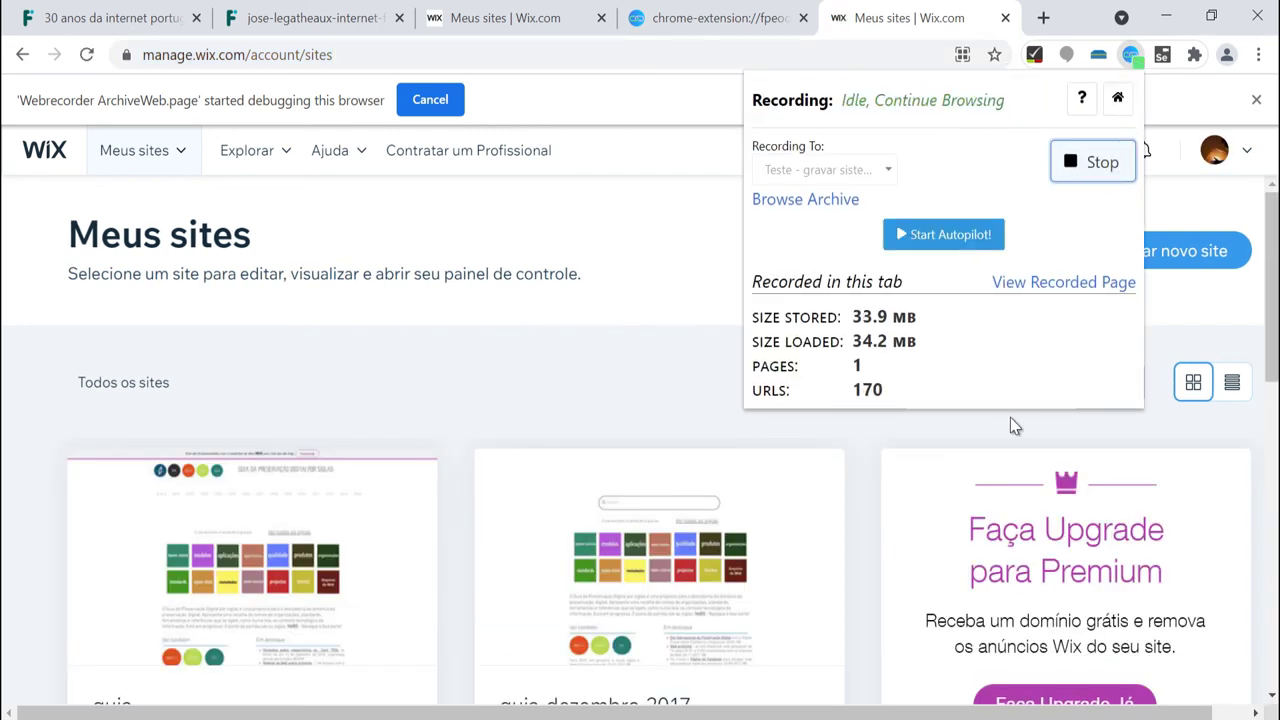
Open the guia site's dashboard and start recording it.
scroll(1025, 502, down, 10)
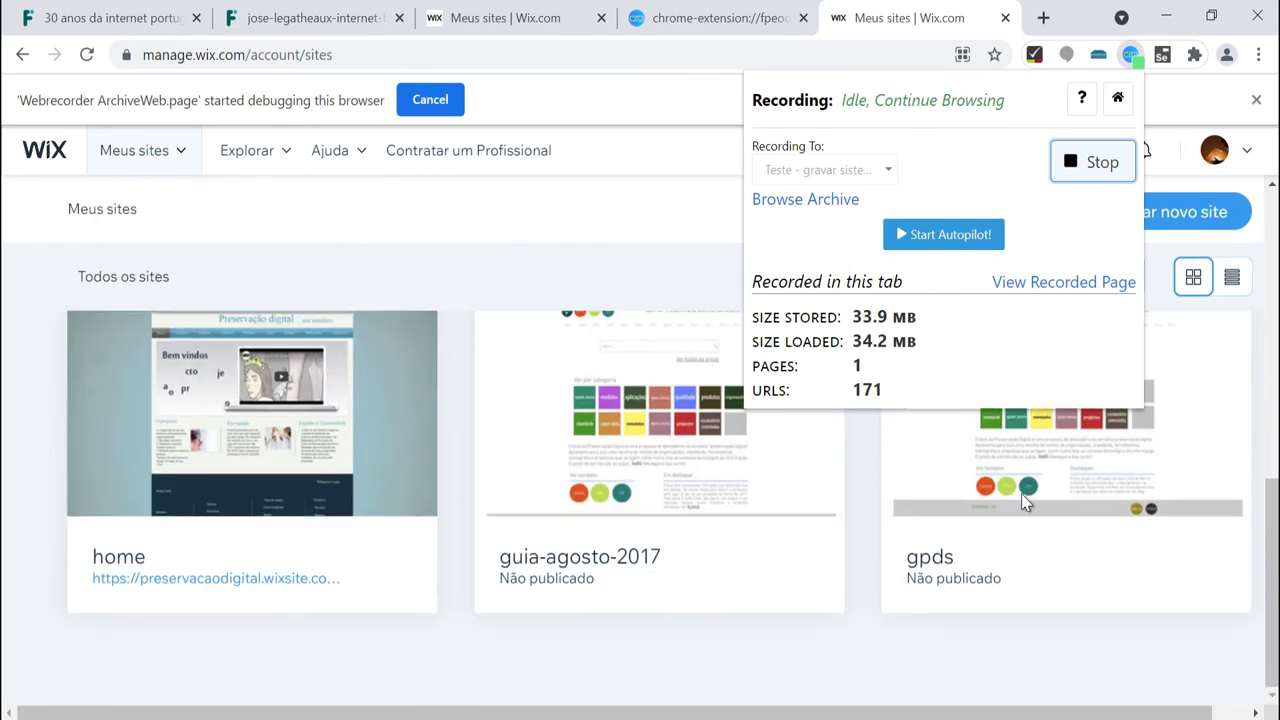
scroll(1025, 502, up, 8)
scroll(1025, 502, up, 3)
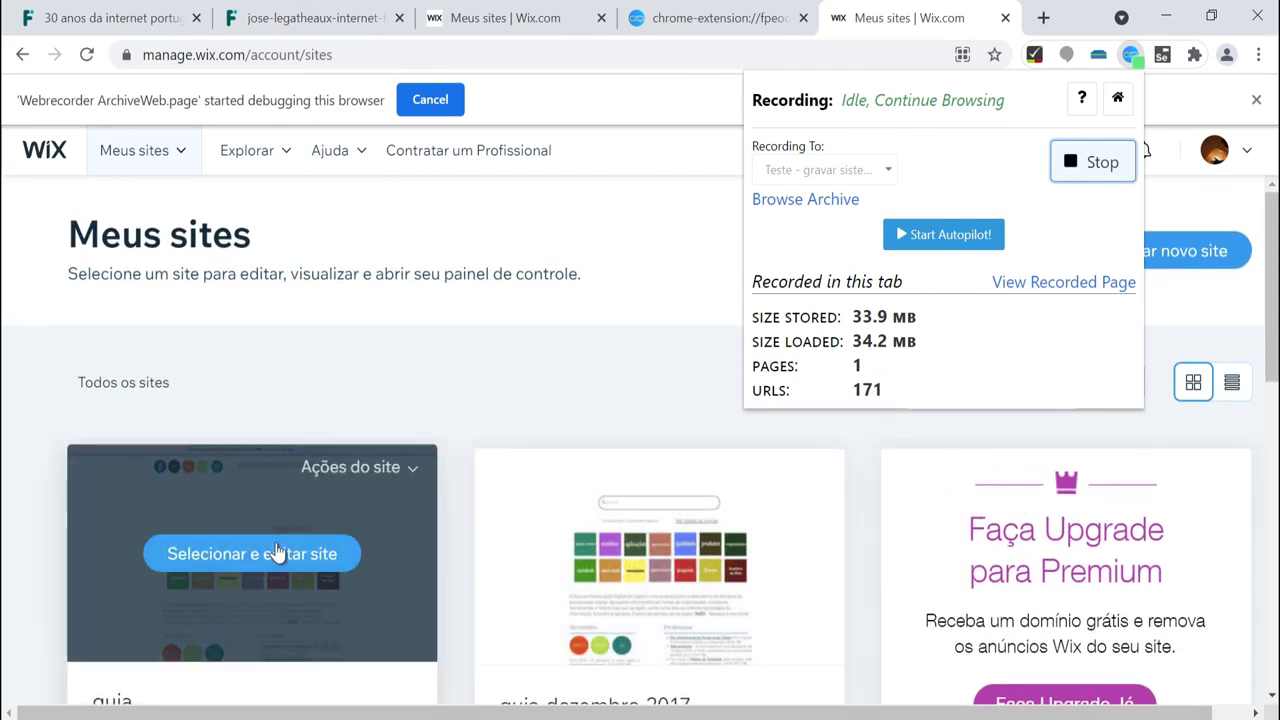
click(270, 552)
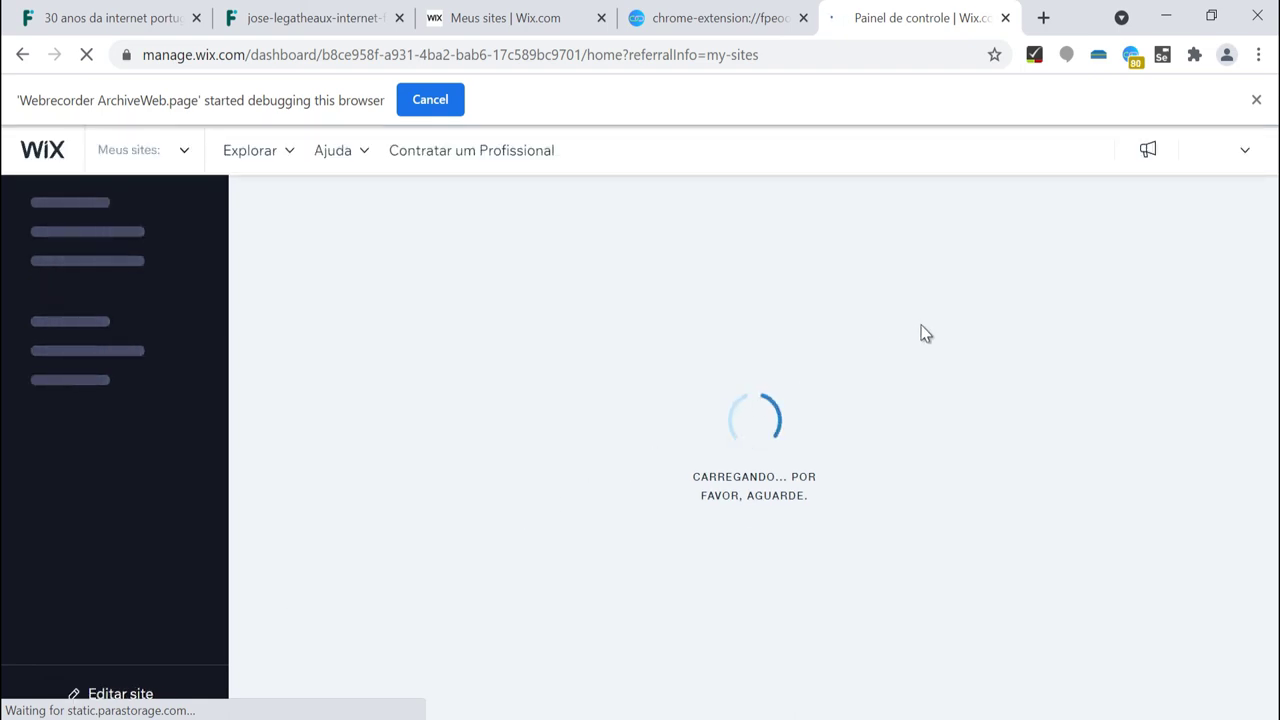
click(1130, 54)
click(1100, 161)
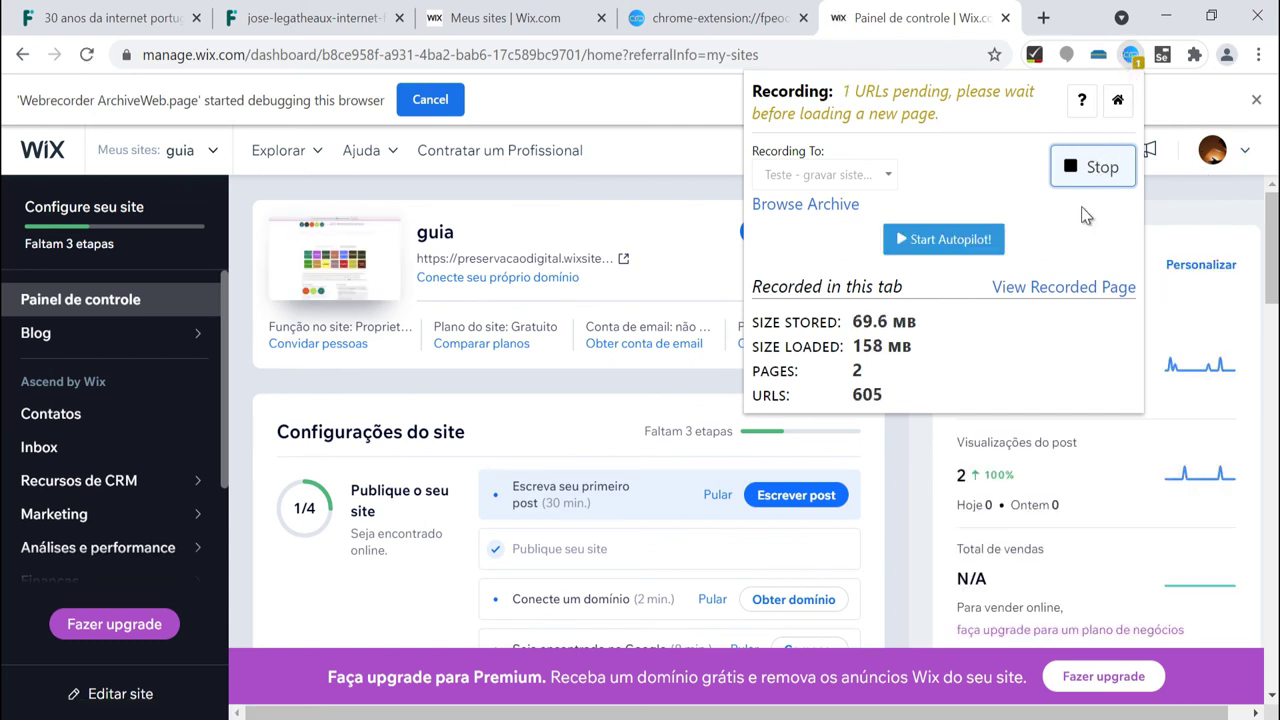
Open the guia site in the website editor via Ações do site > Editar site.
mouse_move(1268, 262)
mouse_down()
mouse_move(1274, 673)
mouse_move(1274, 284)
mouse_up()
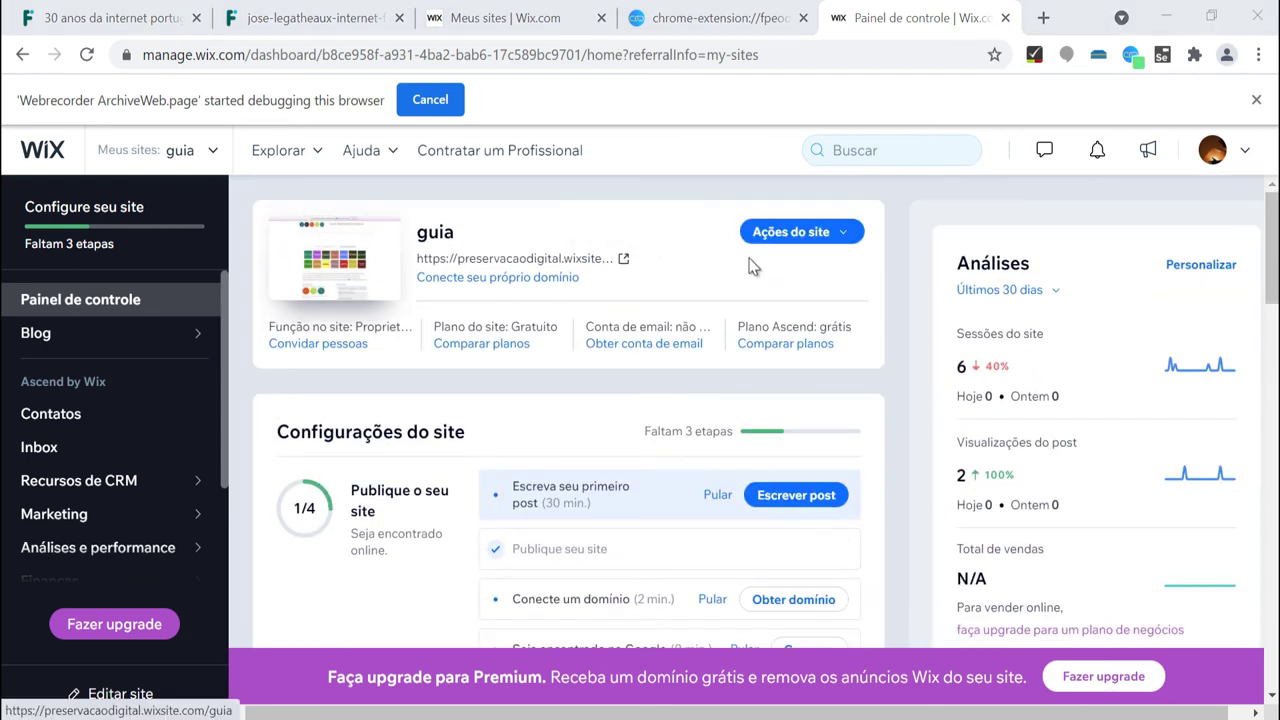
click(836, 236)
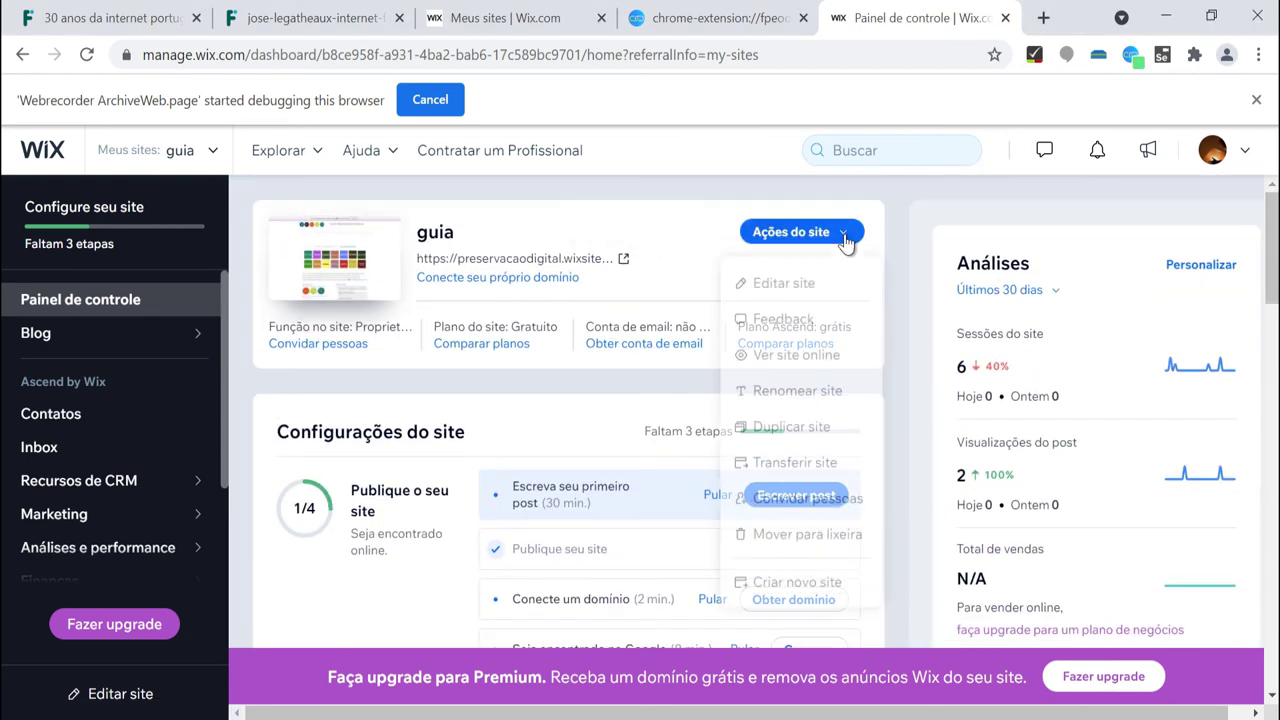
click(785, 279)
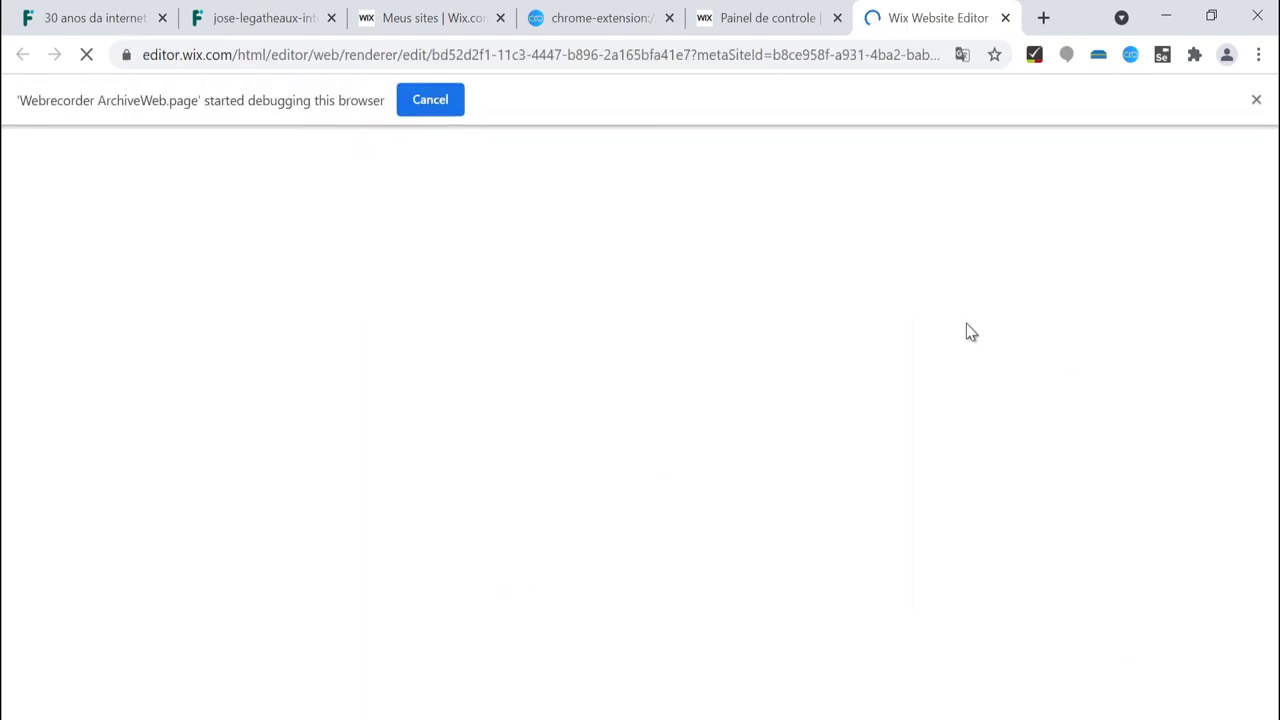
Record the guia editor tab, then open Site > Histórico do site.
click(1131, 55)
click(1093, 162)
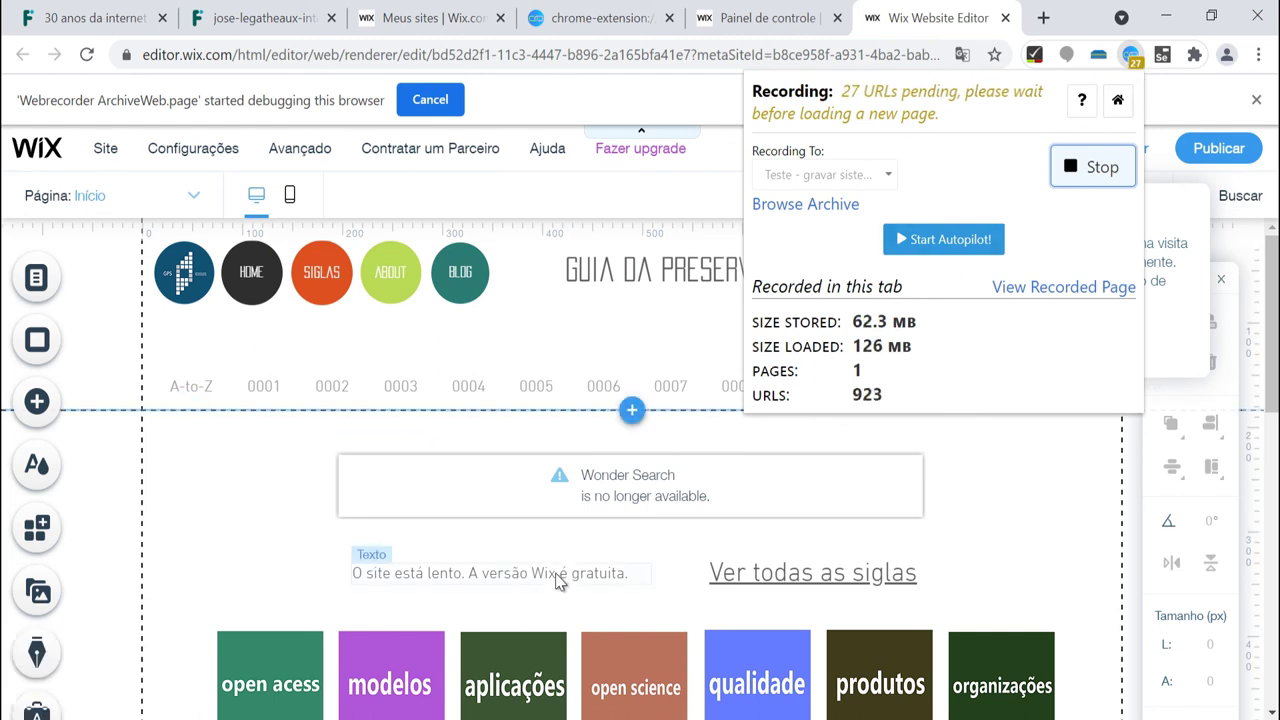
scroll(558, 583, down, 1)
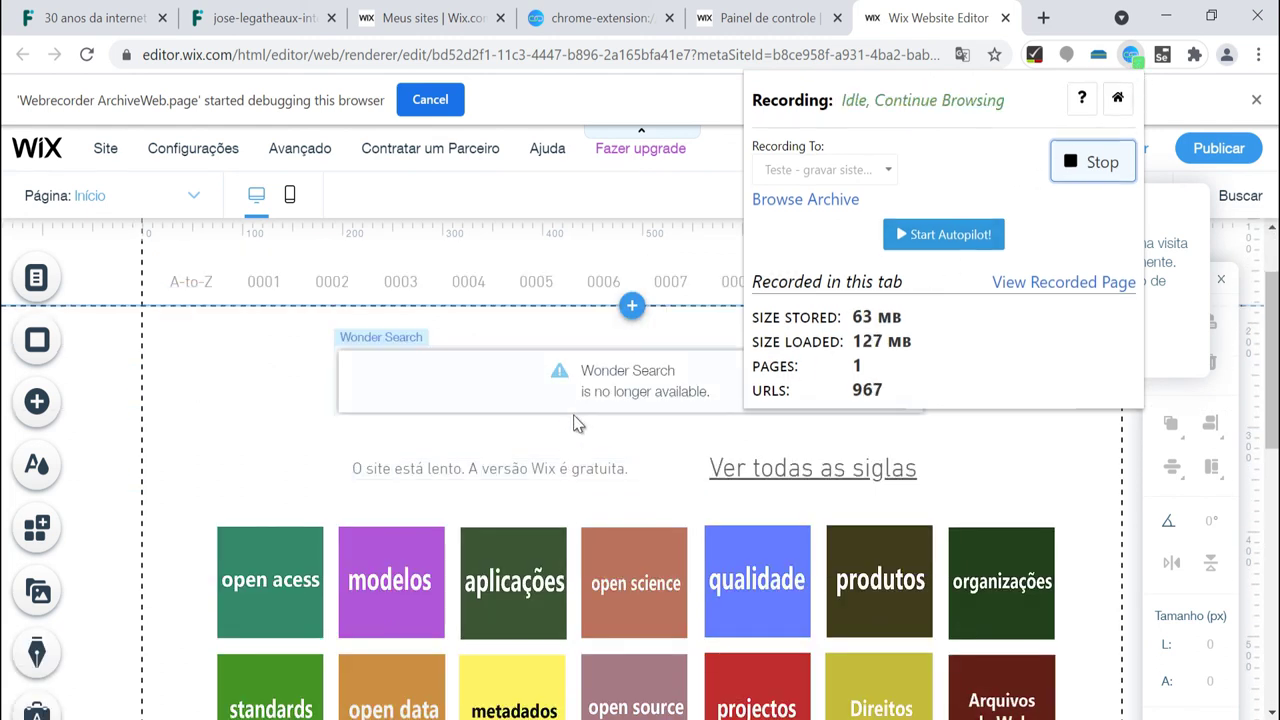
scroll(577, 434, down, 2)
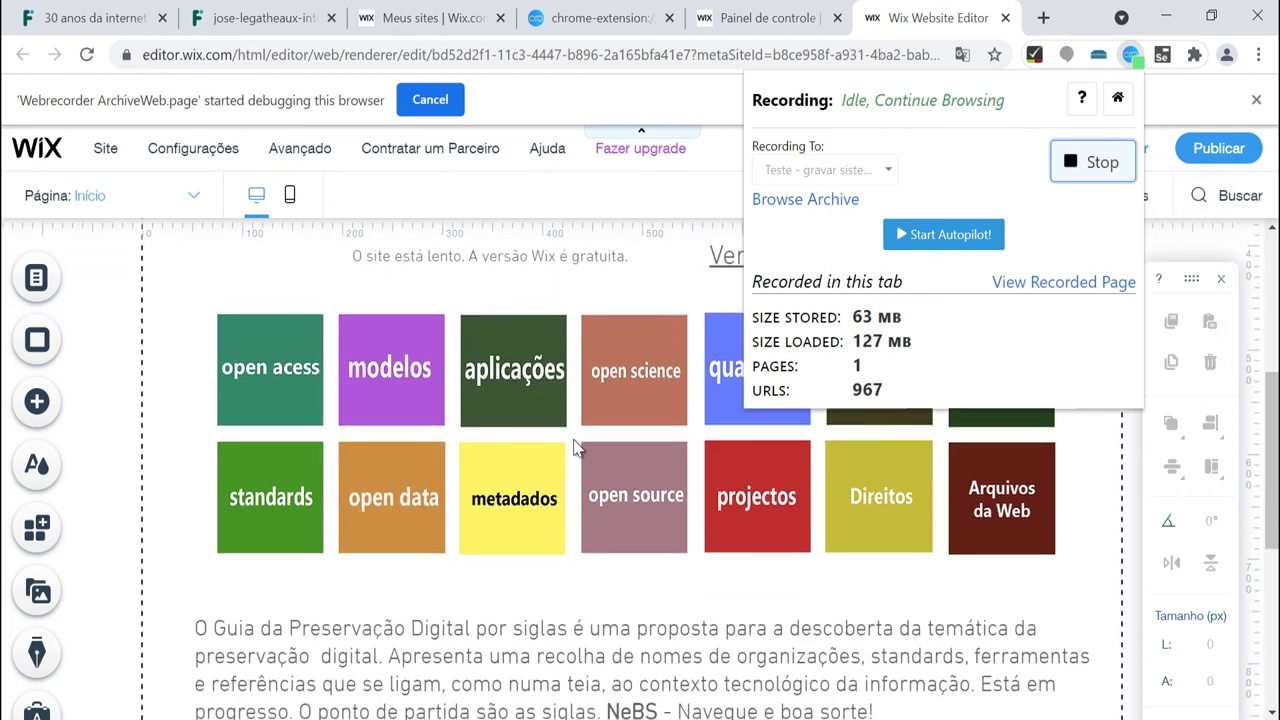
scroll(574, 443, up, 3)
mouse_move(105, 148)
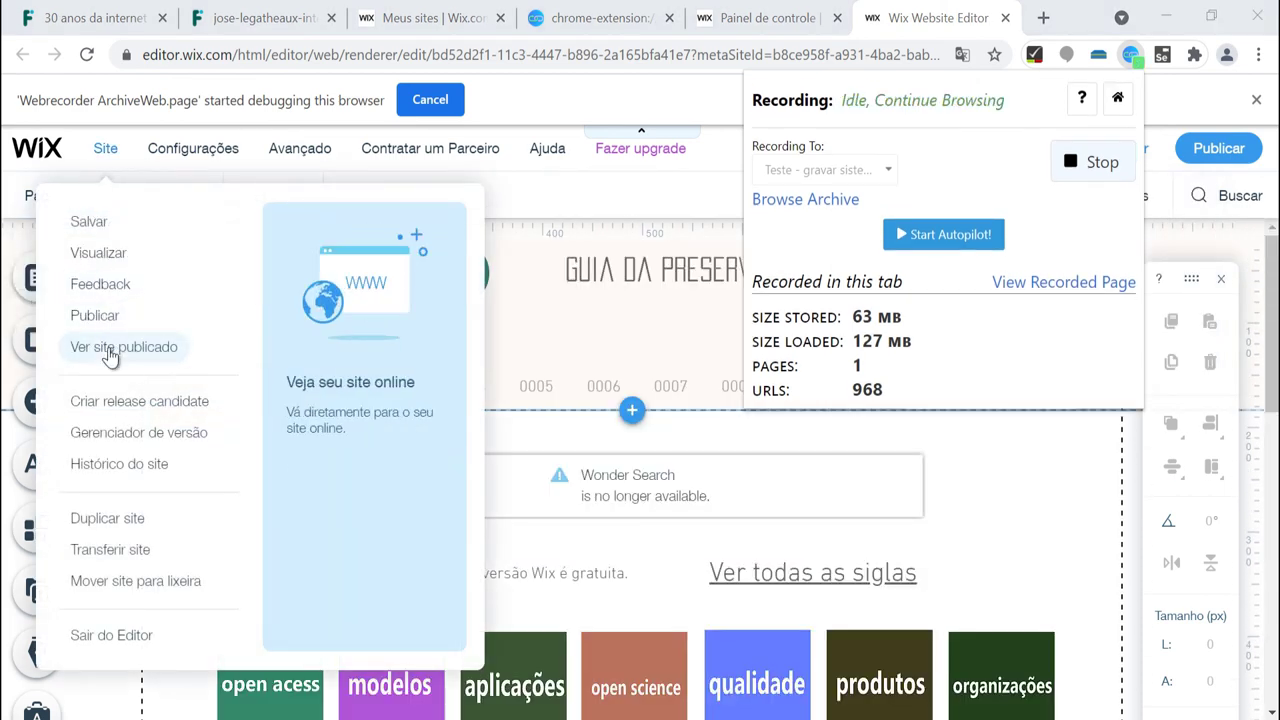
click(115, 463)
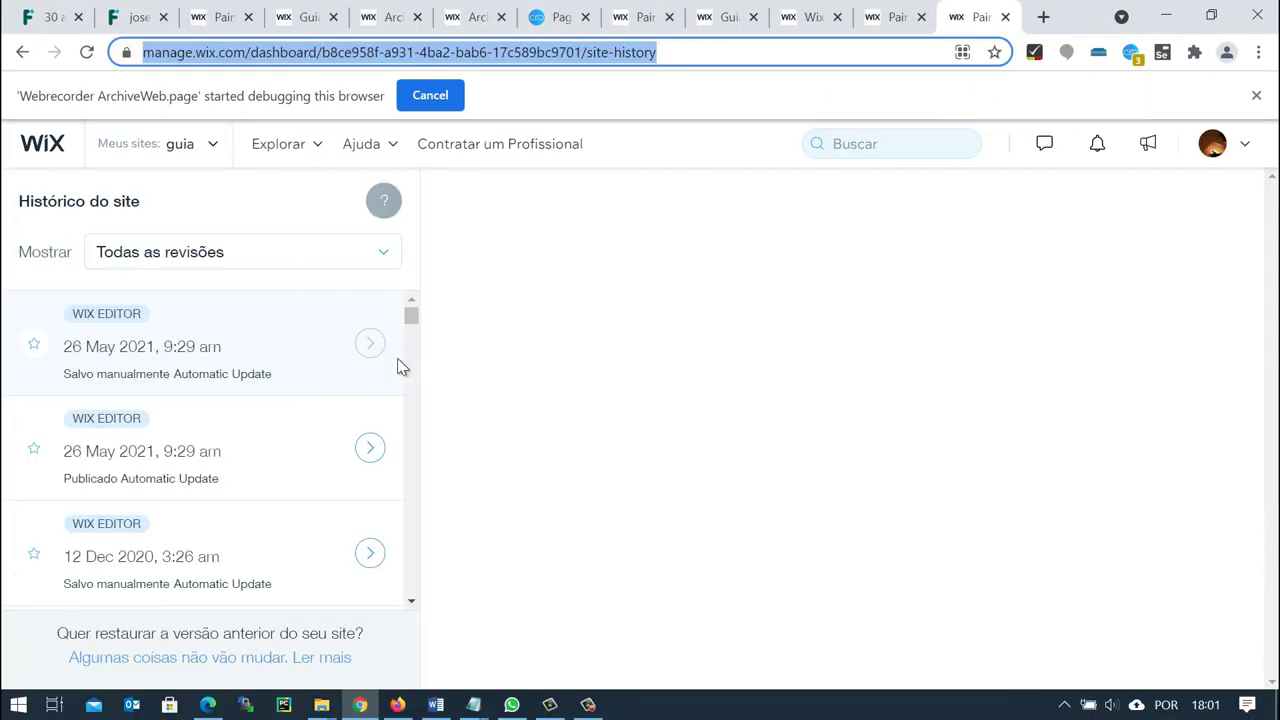
Preview the 26 May 2021 revision and follow its open acess page to OpenDOAR.
click(370, 452)
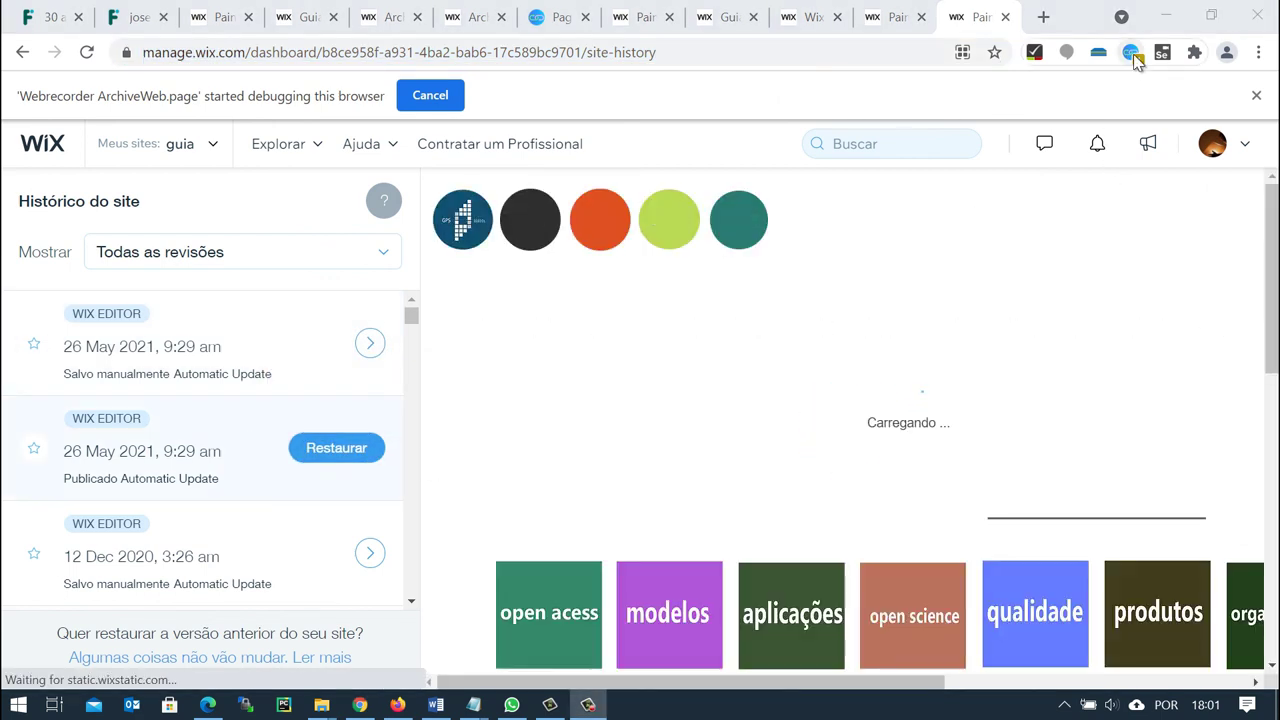
click(559, 600)
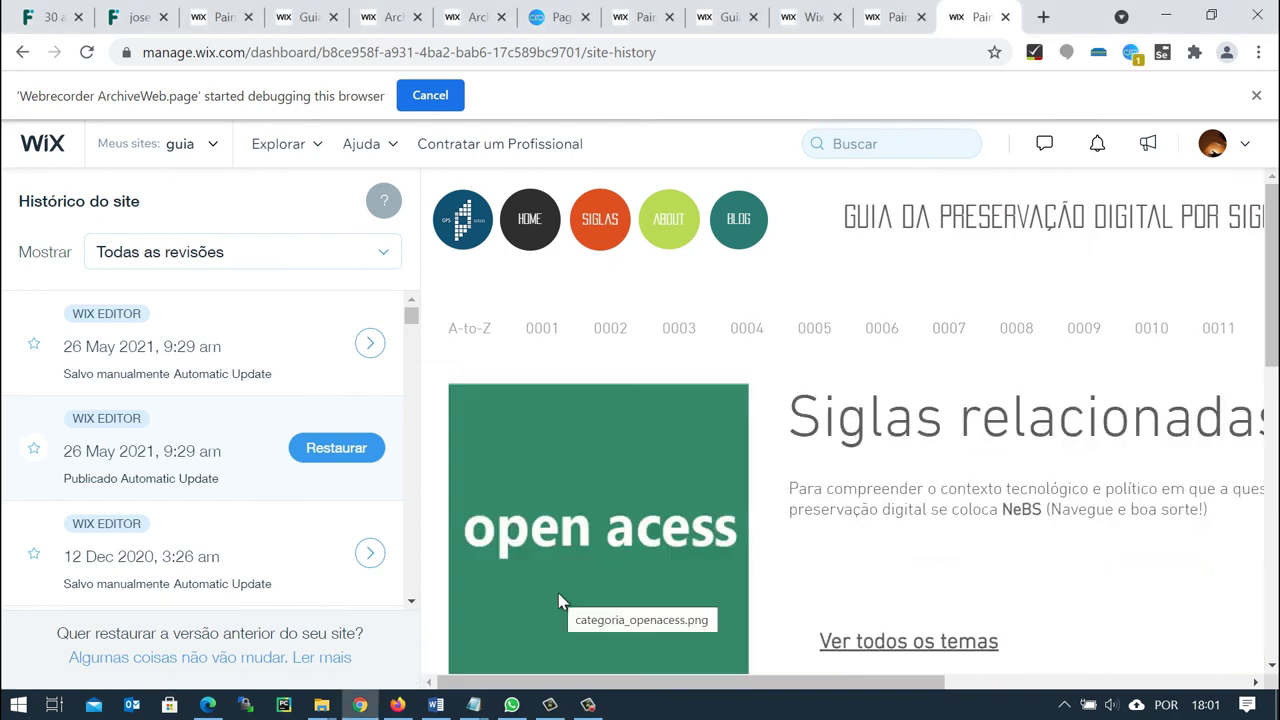
scroll(566, 597, down, 3)
click(870, 440)
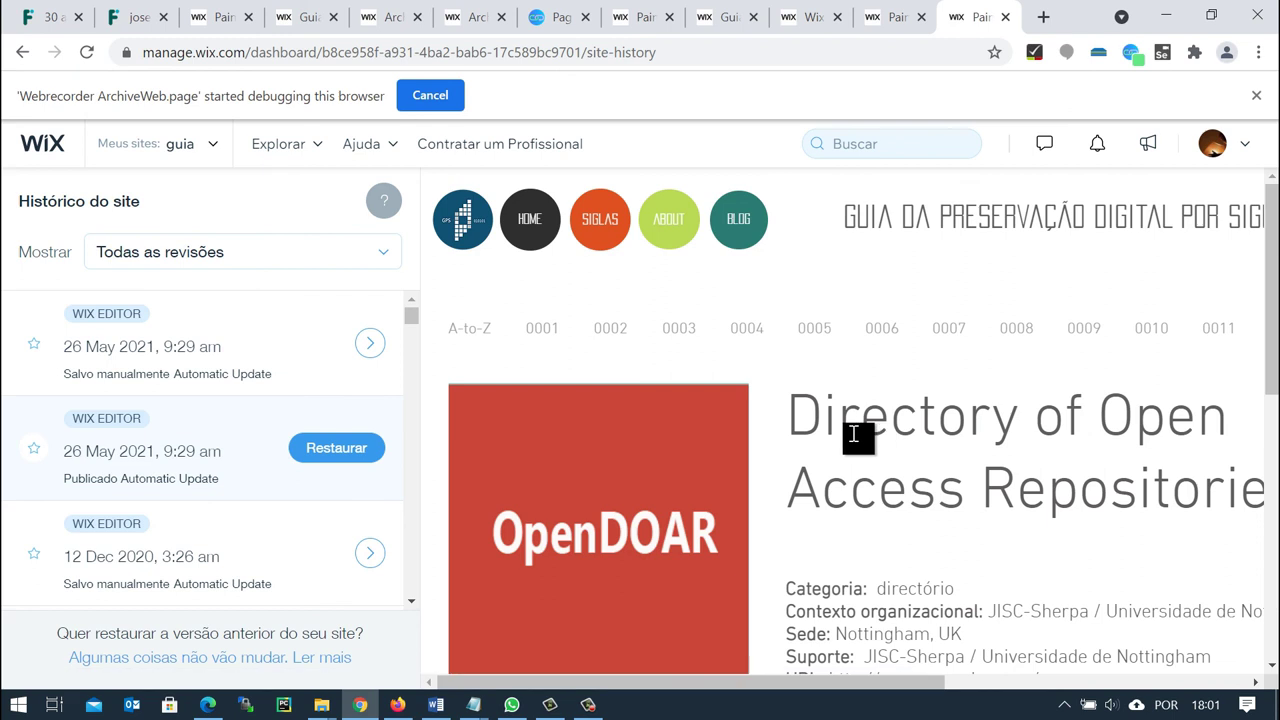
Preview the 12 Dec 2020 revision's open acess page listing OpenDOAR, DRIVER, EUDAT.
click(369, 553)
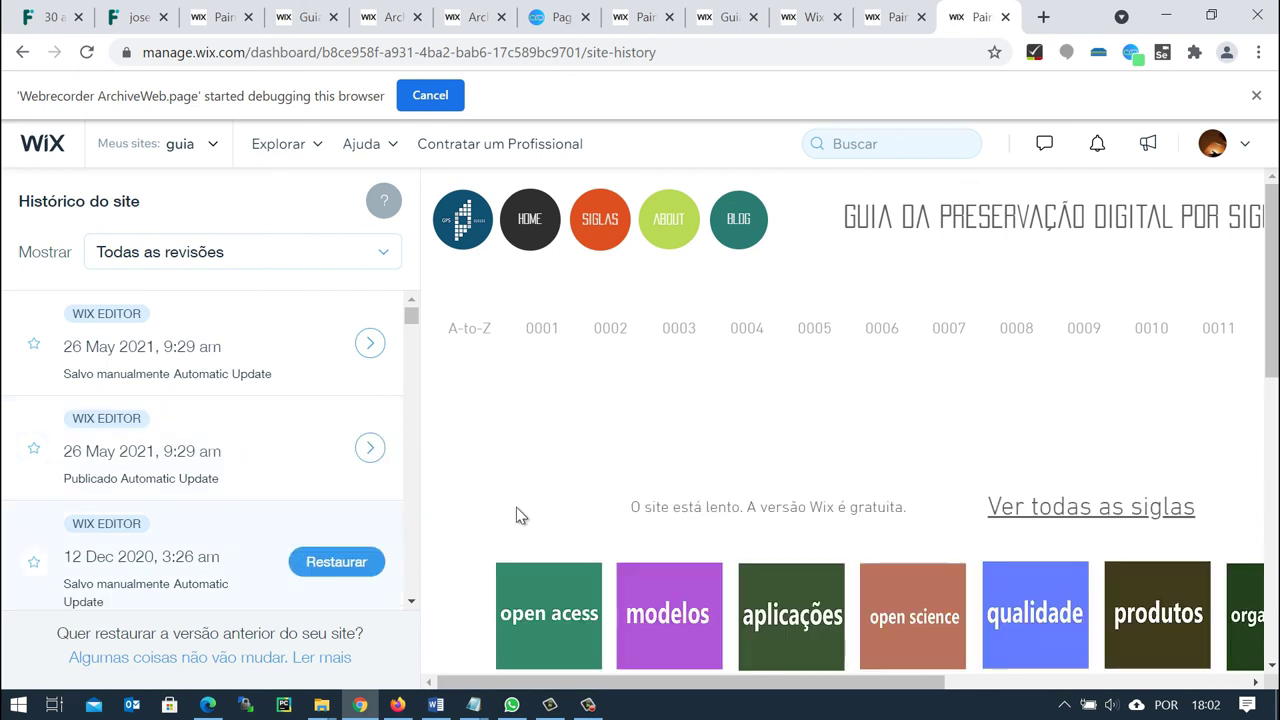
click(545, 620)
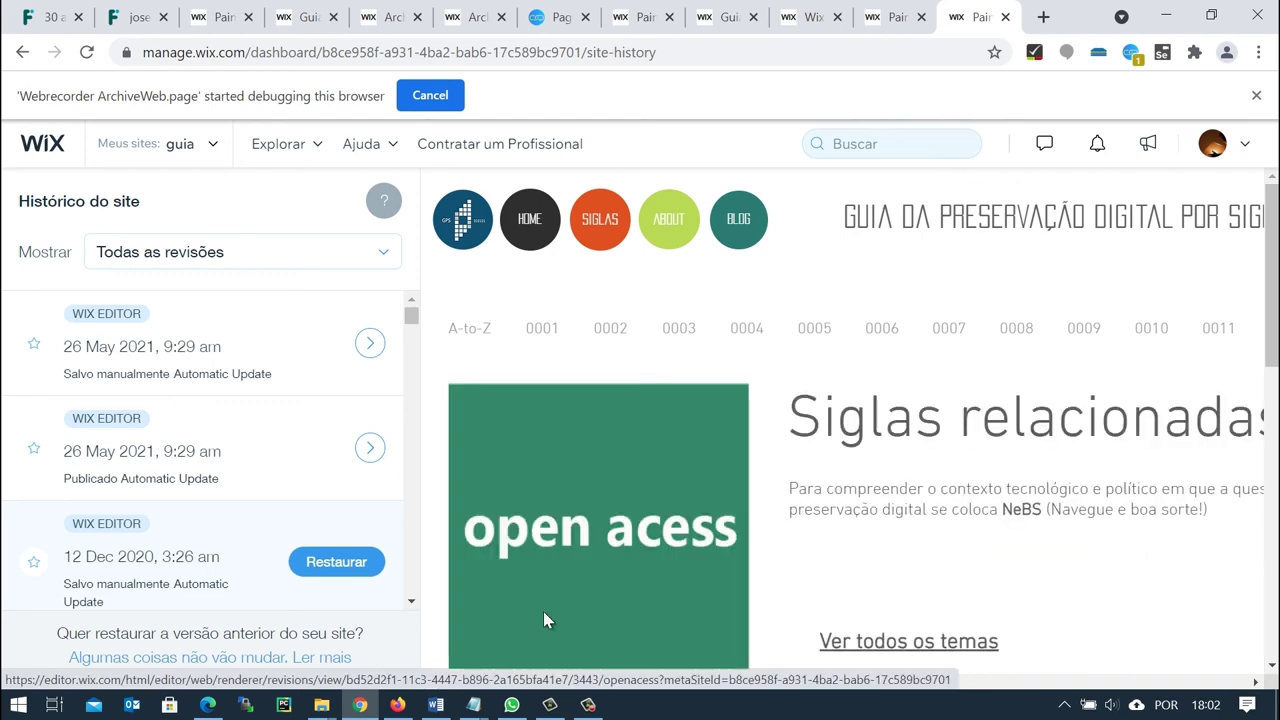
scroll(543, 620, down, 3)
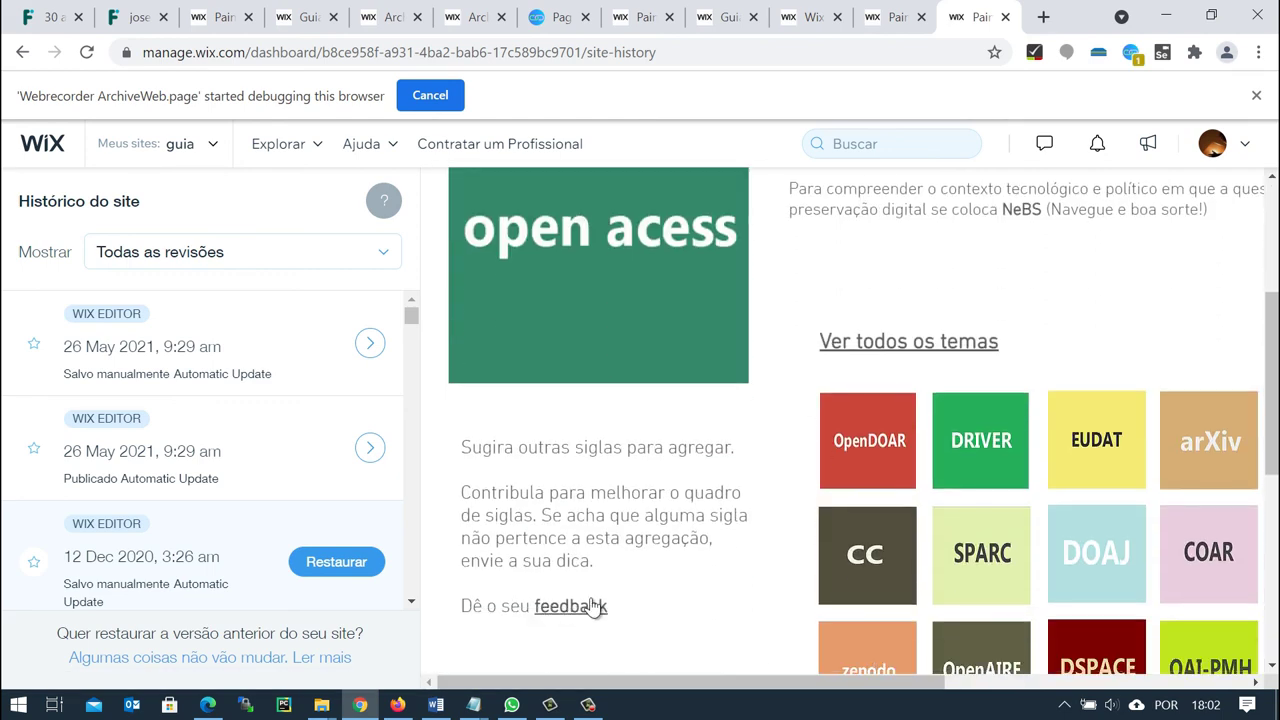
Open the OpenDOAR entry, then go through the live site's A-Z index to ANSOL.
click(868, 477)
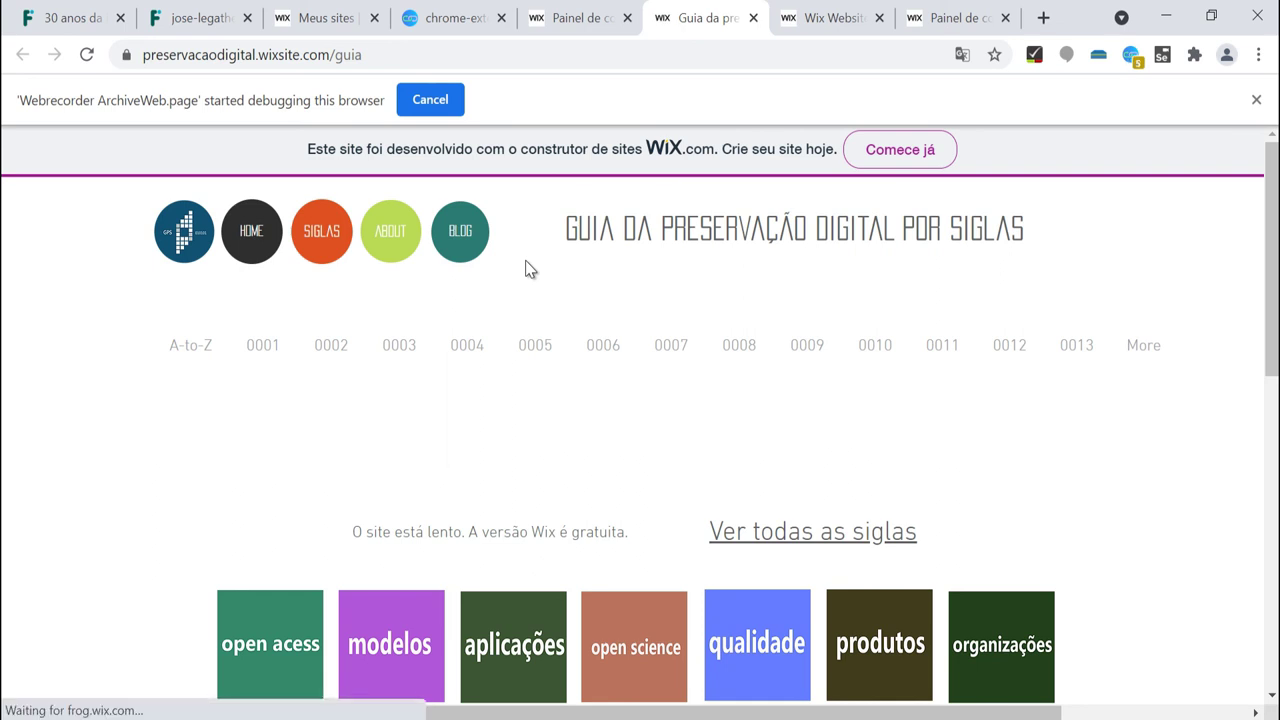
click(208, 348)
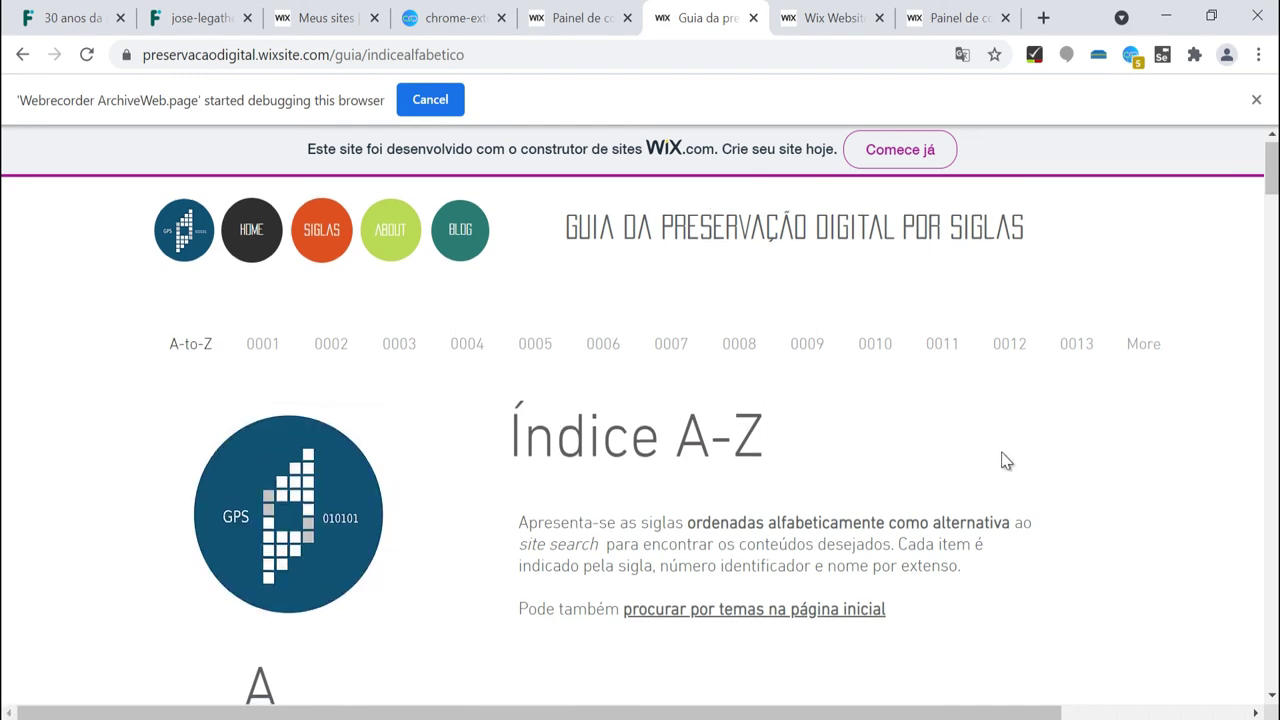
scroll(1006, 460, down, 4)
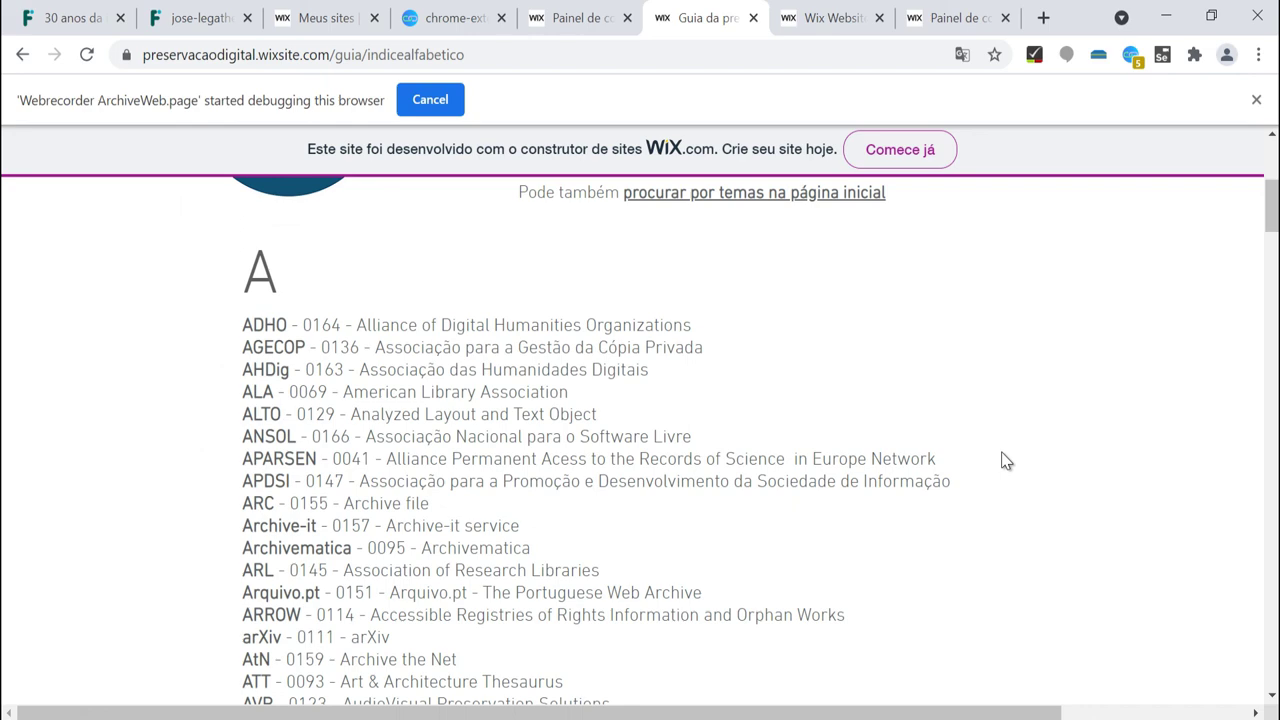
click(606, 440)
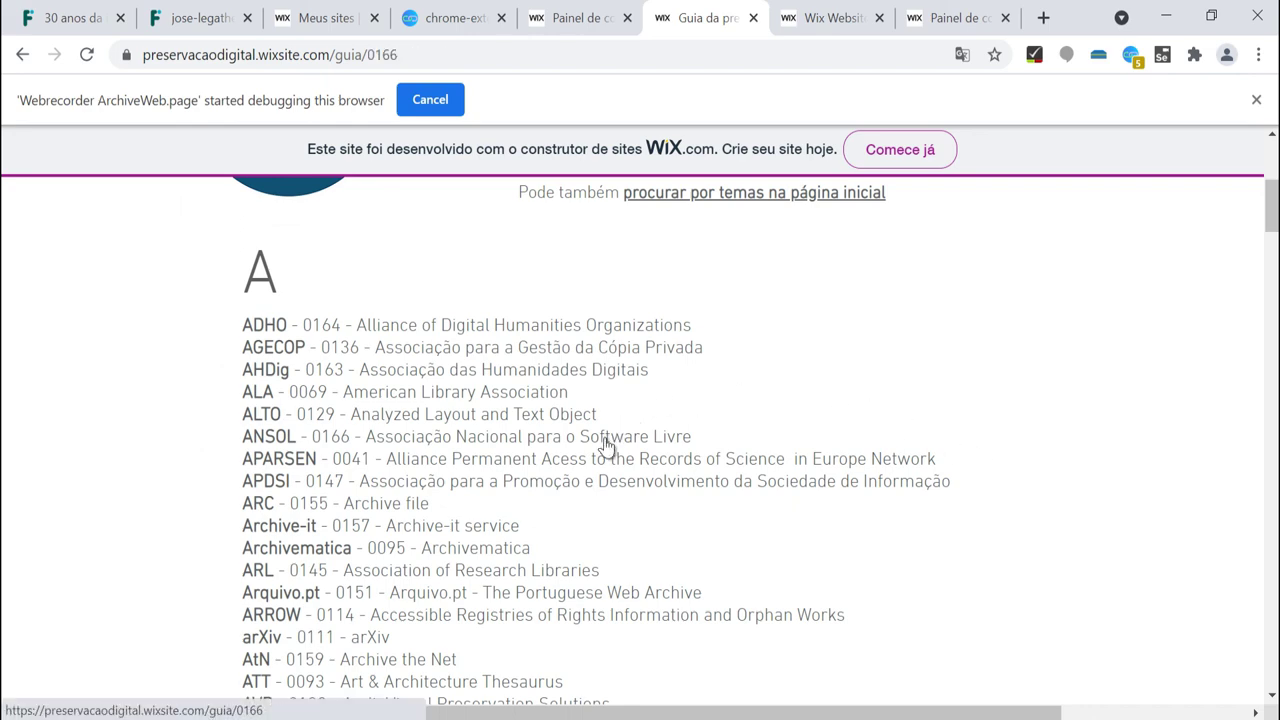
On the guia dashboard, open the Inbox's 8/8/2017 Guia da Preservação Digital feedback conversation for replying.
click(566, 19)
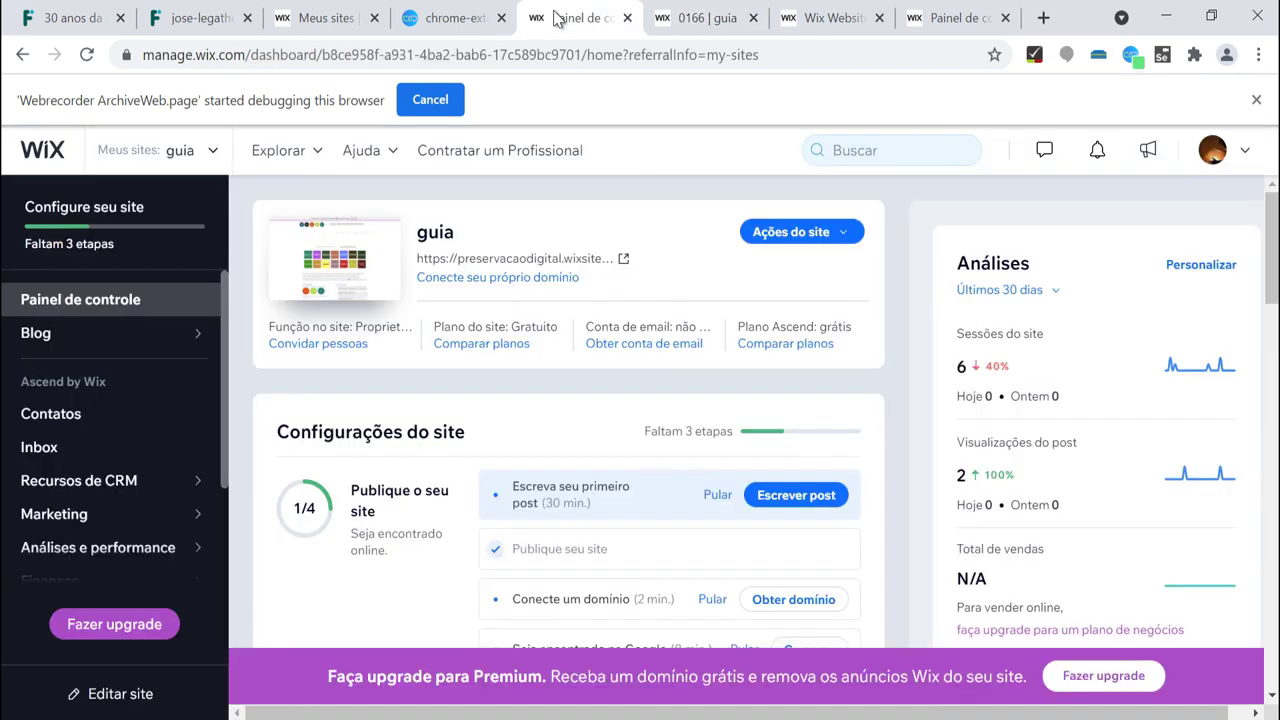
click(57, 453)
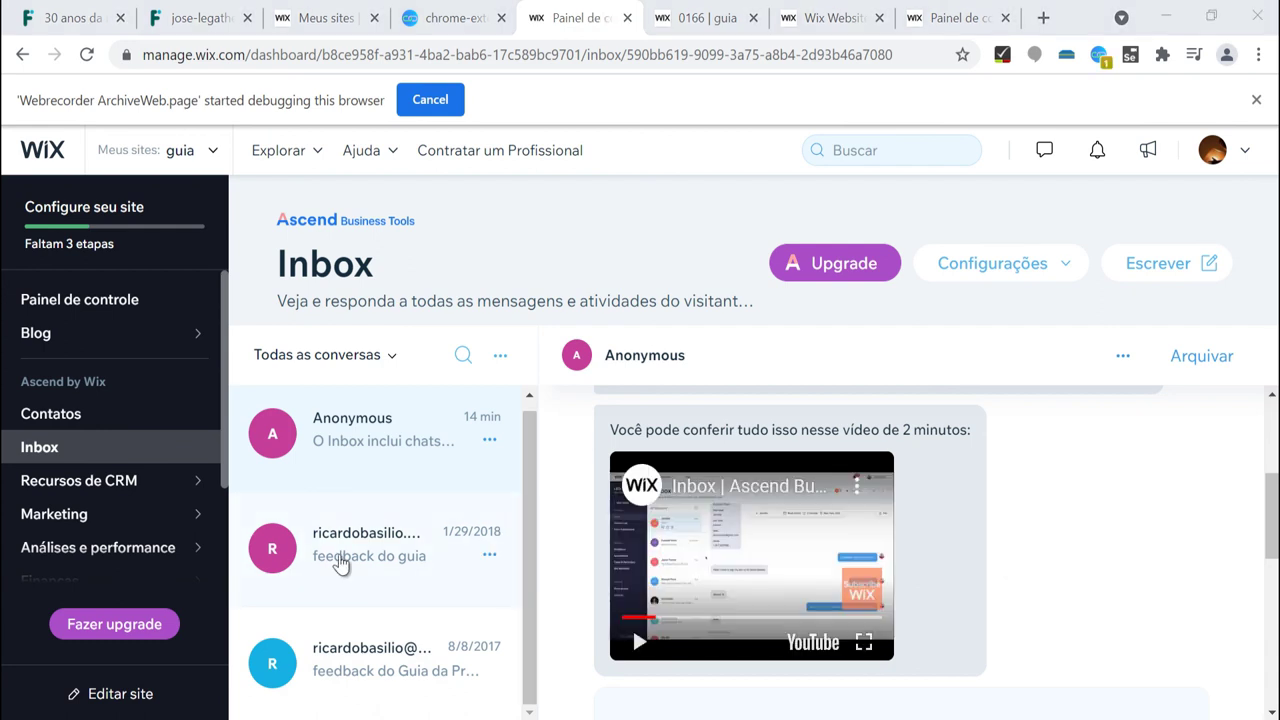
click(341, 658)
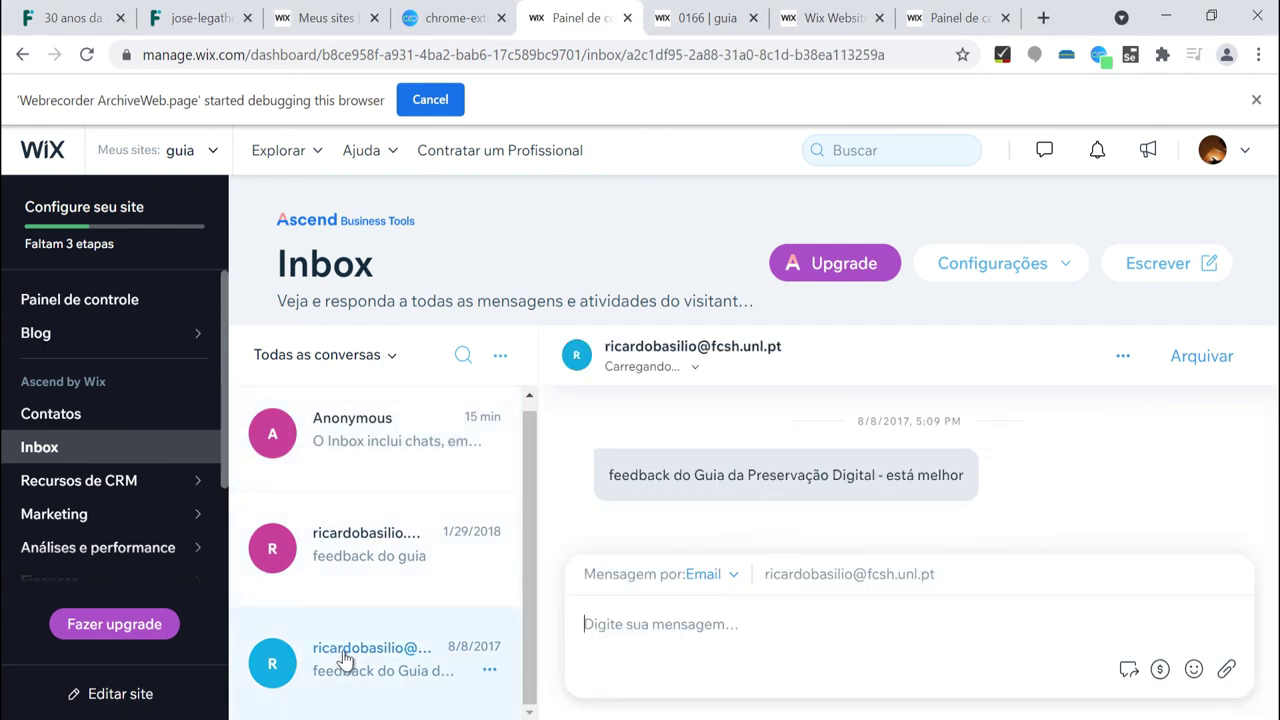
click(690, 614)
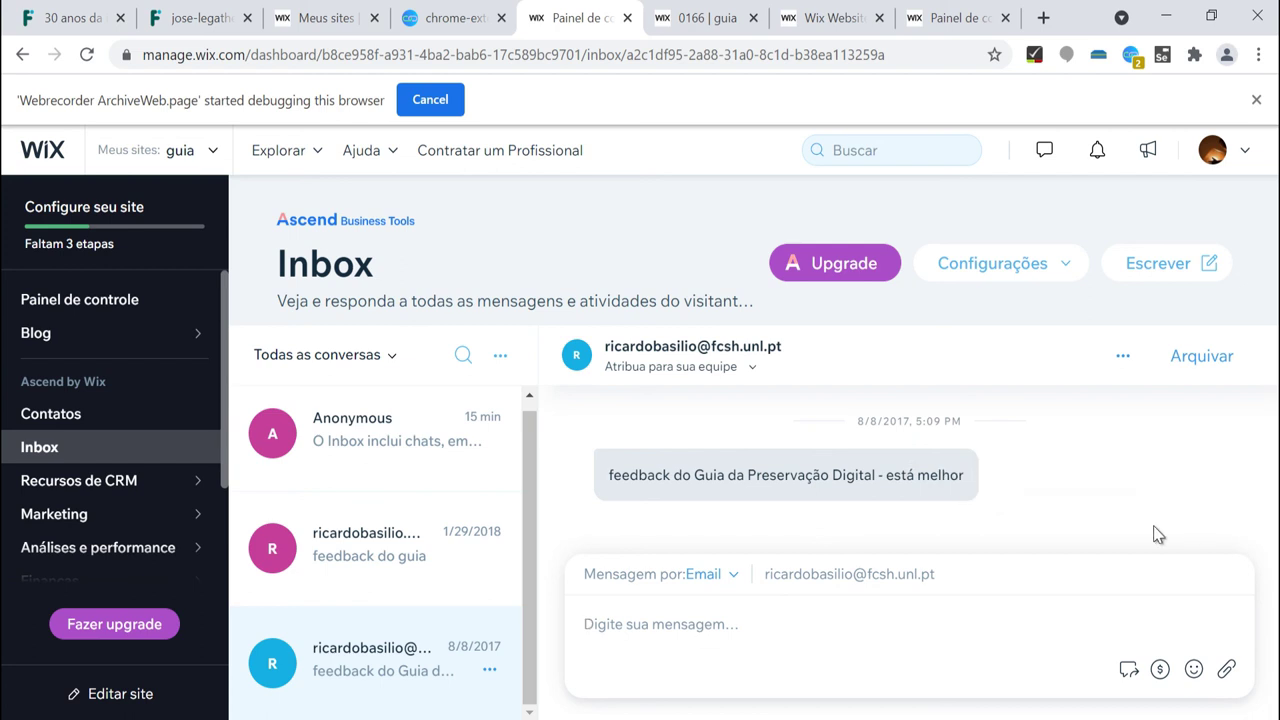
Check the tab's recording status, then open the newest content-management test archive's 5 pages.
click(1131, 58)
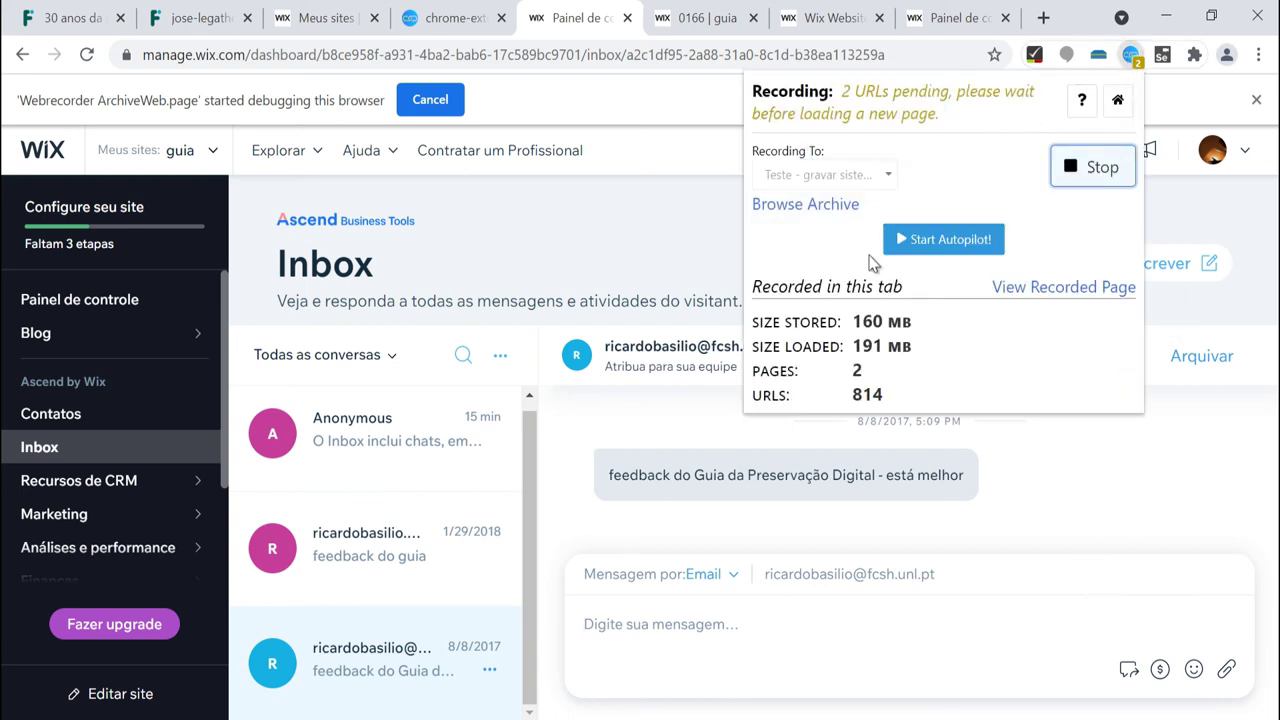
click(618, 540)
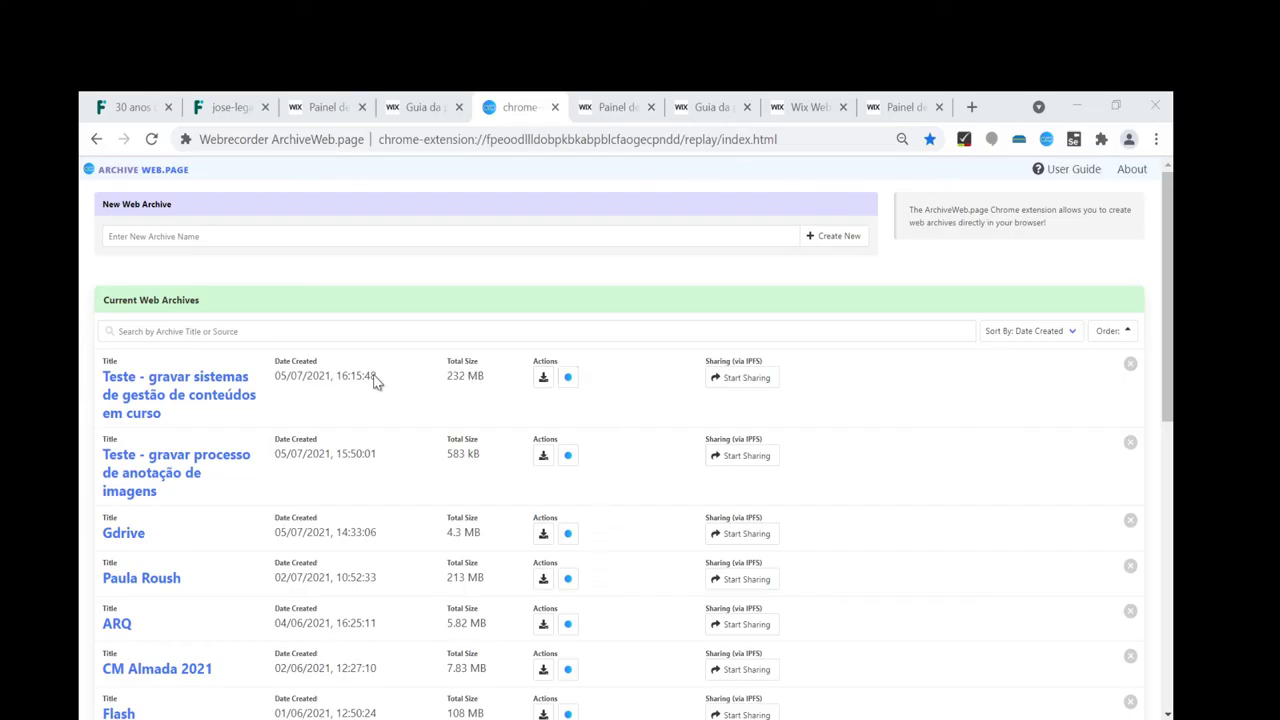
click(193, 384)
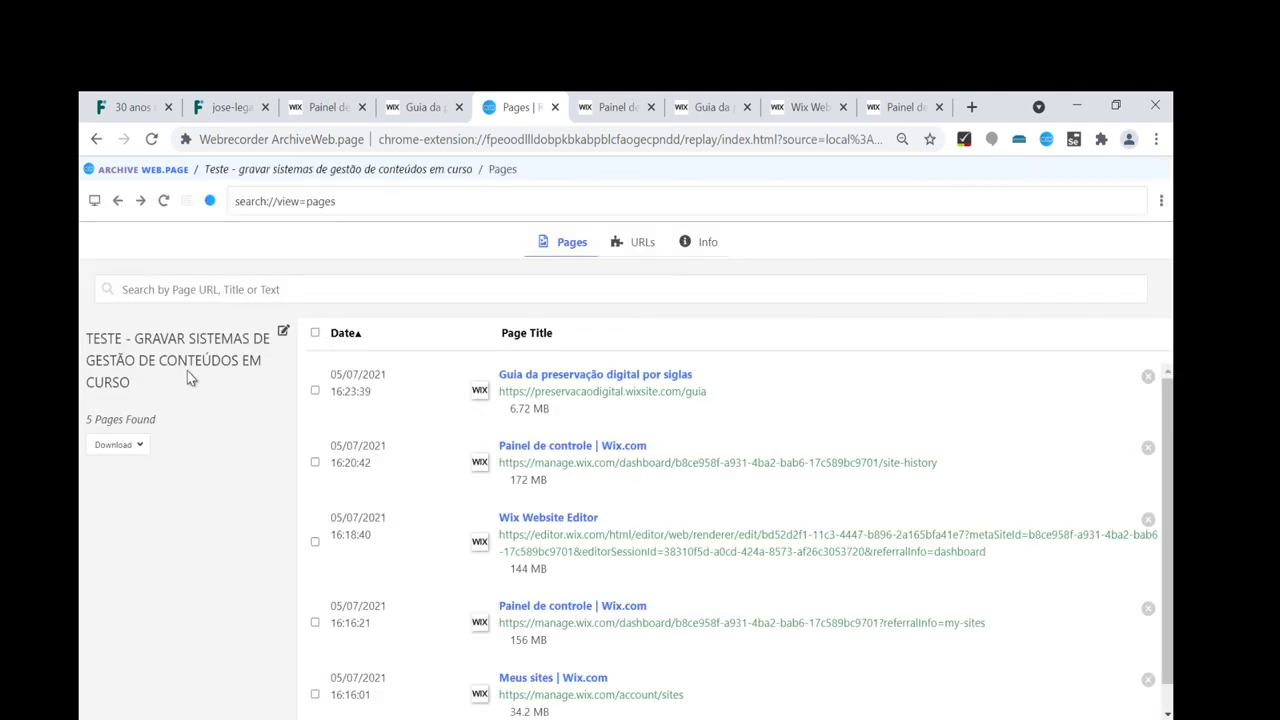
click(556, 396)
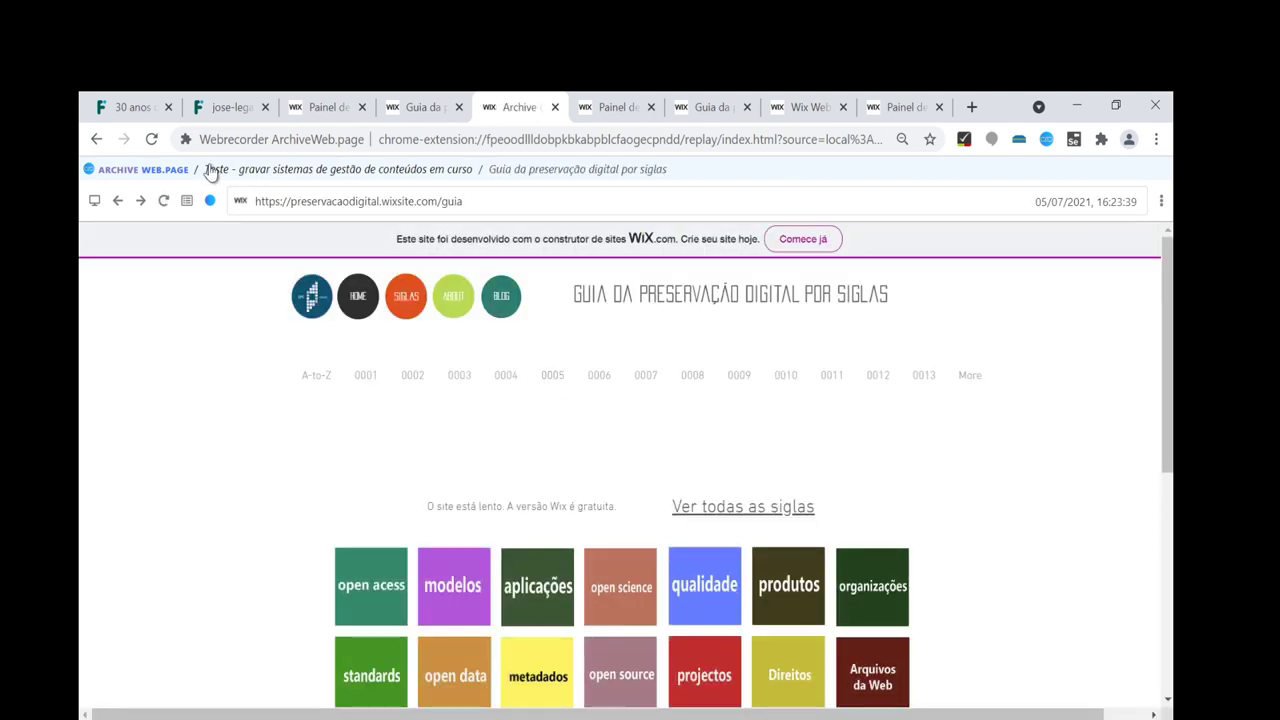
click(120, 201)
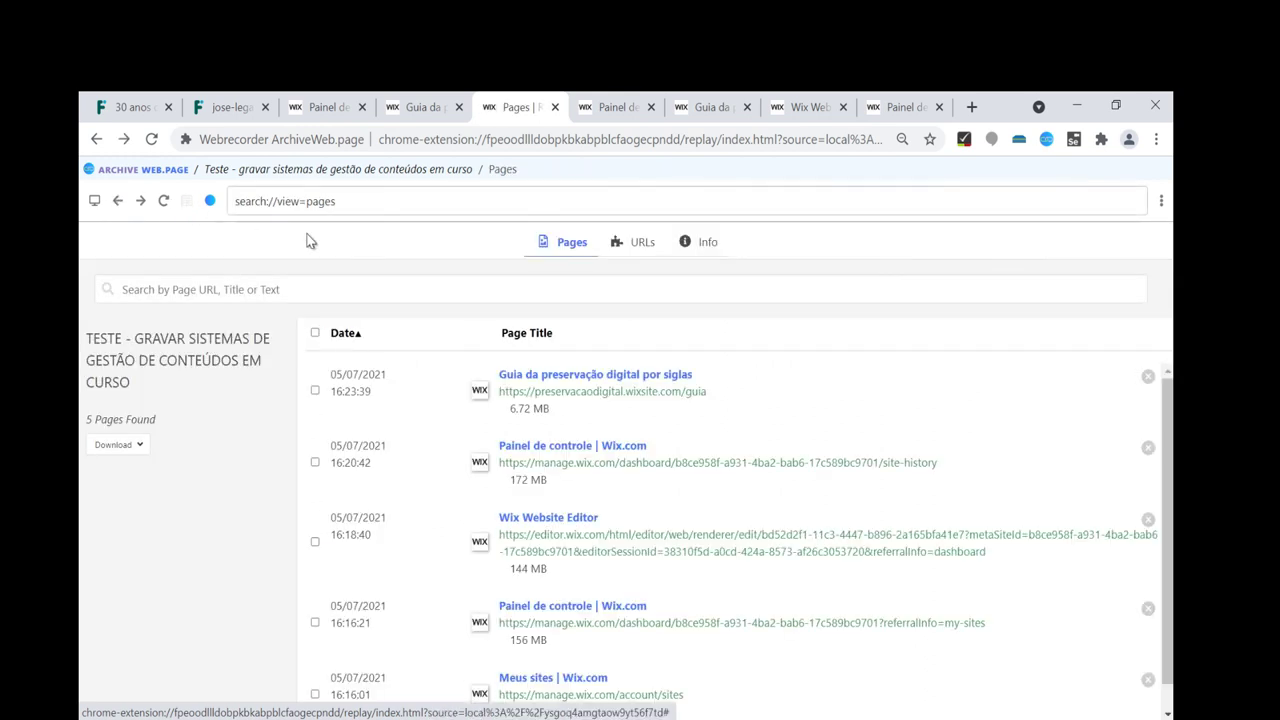
click(522, 468)
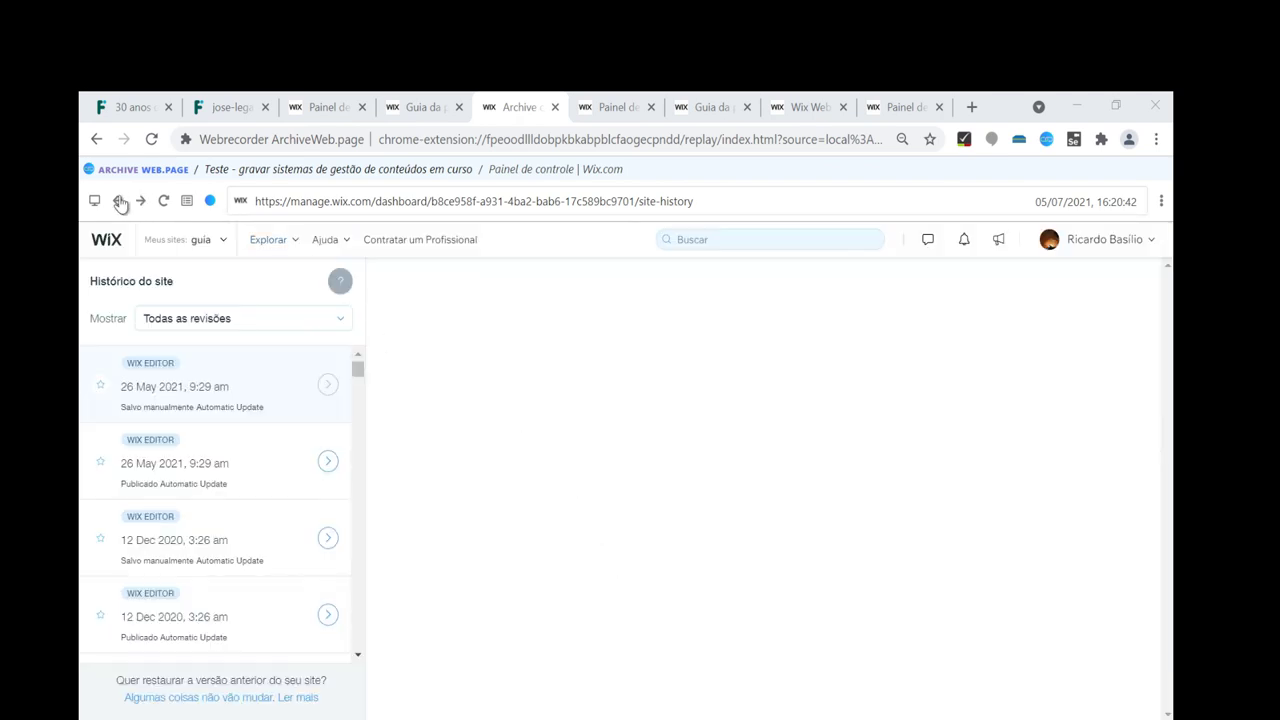
drag(358, 375, 361, 678)
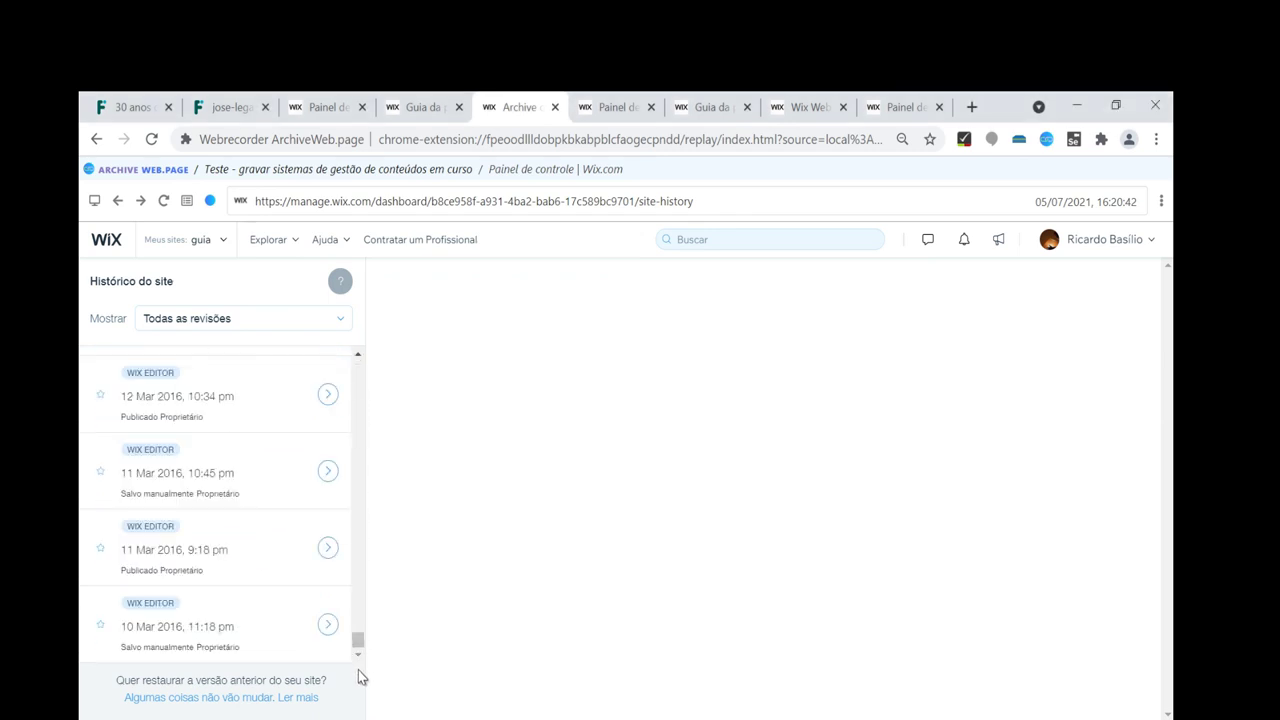
click(118, 203)
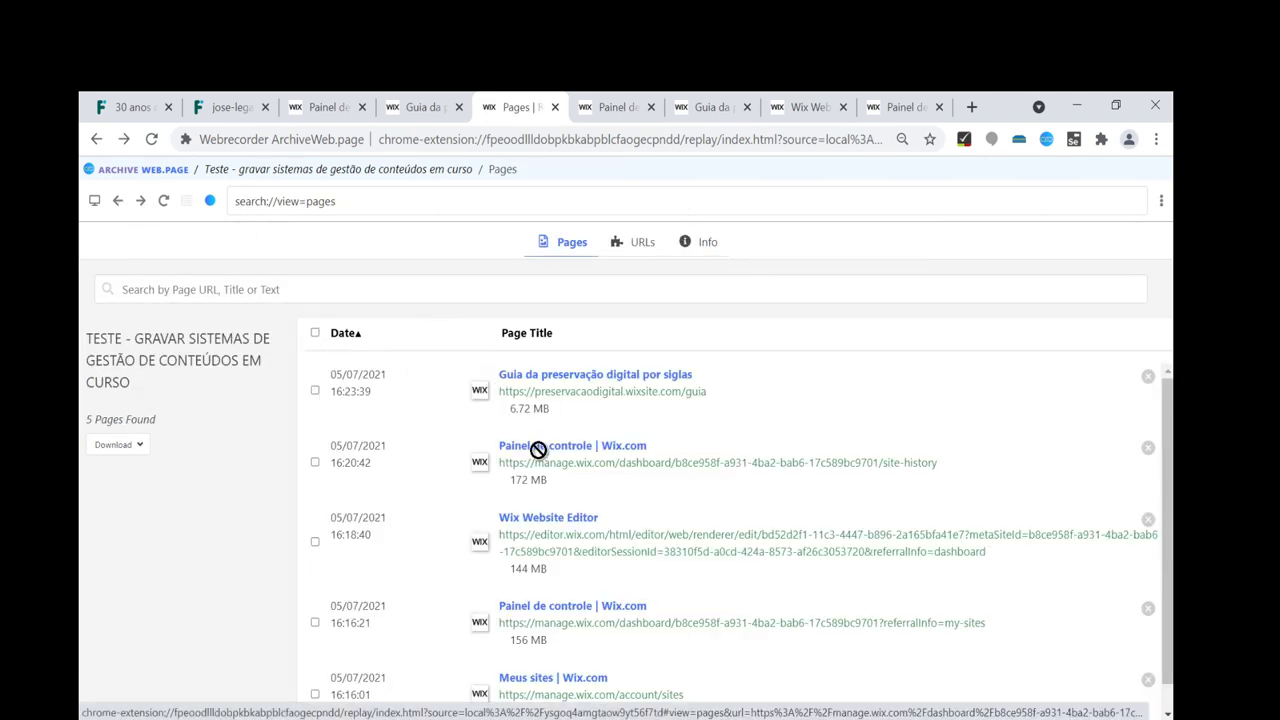
Replay the archived Wix Website Editor and dashboard pages, then choose Ações do site > Editar site.
click(539, 523)
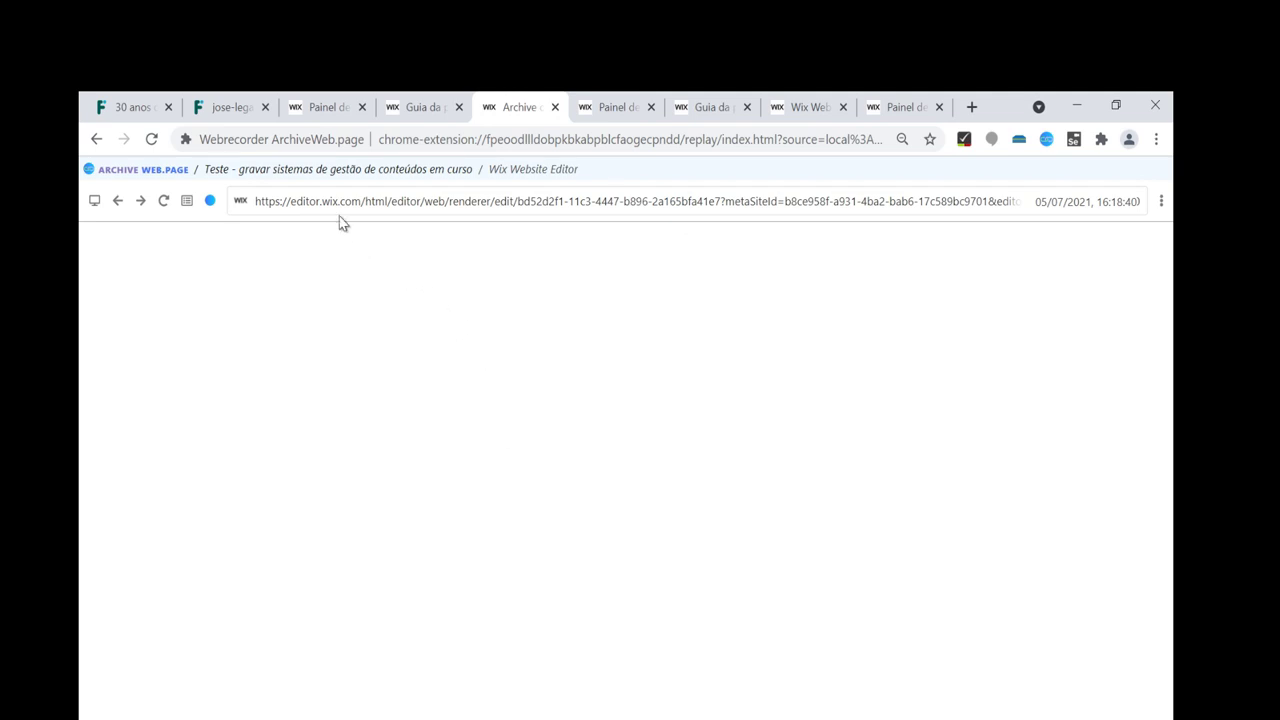
key(alt+Left)
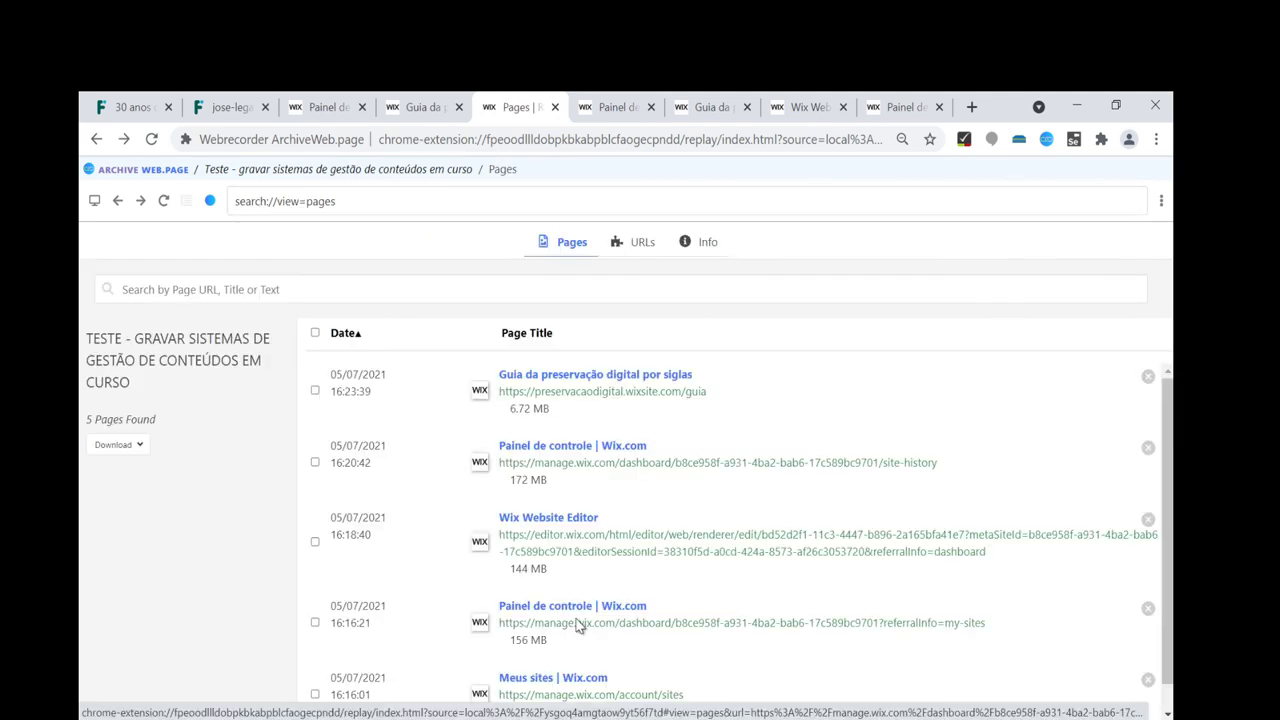
click(578, 624)
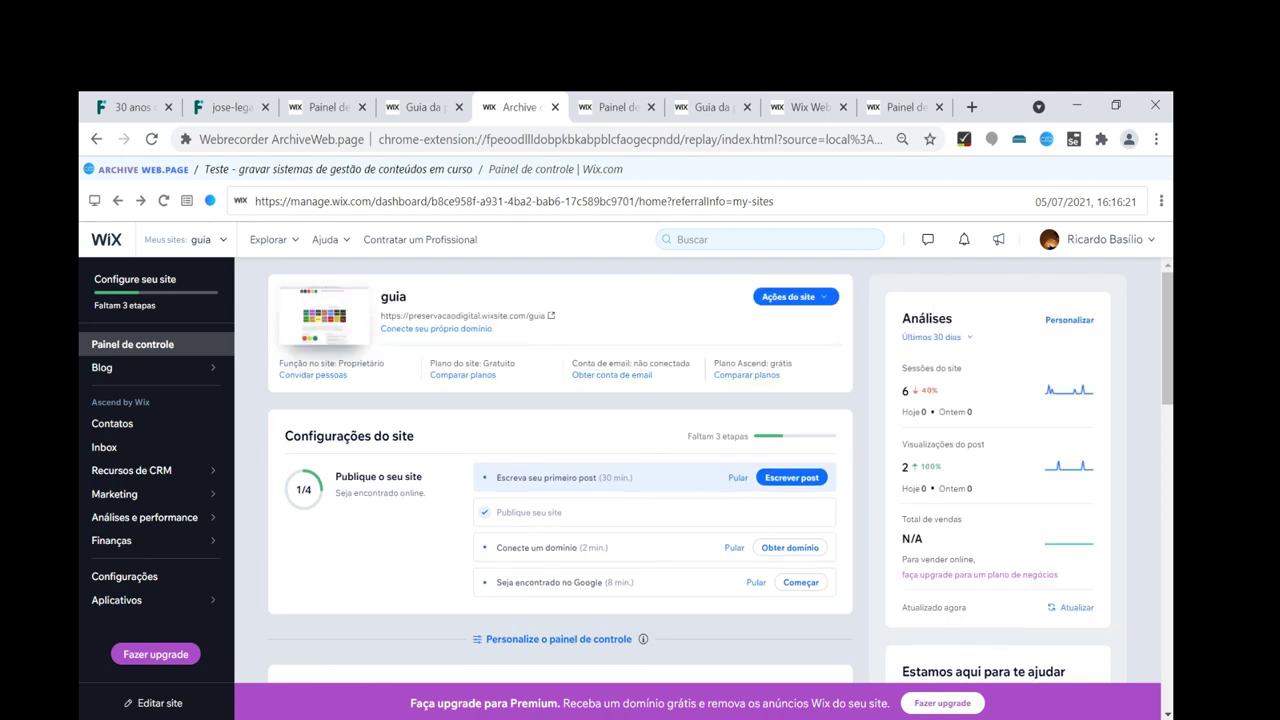
click(789, 296)
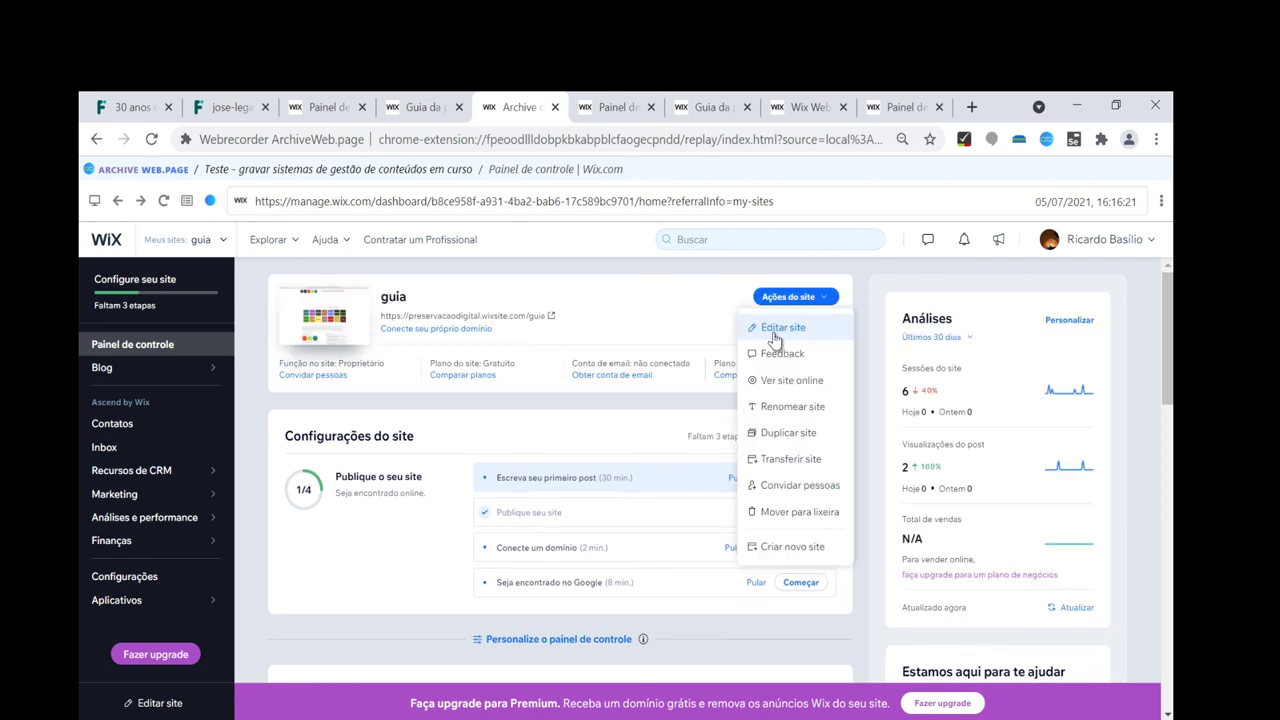
click(780, 329)
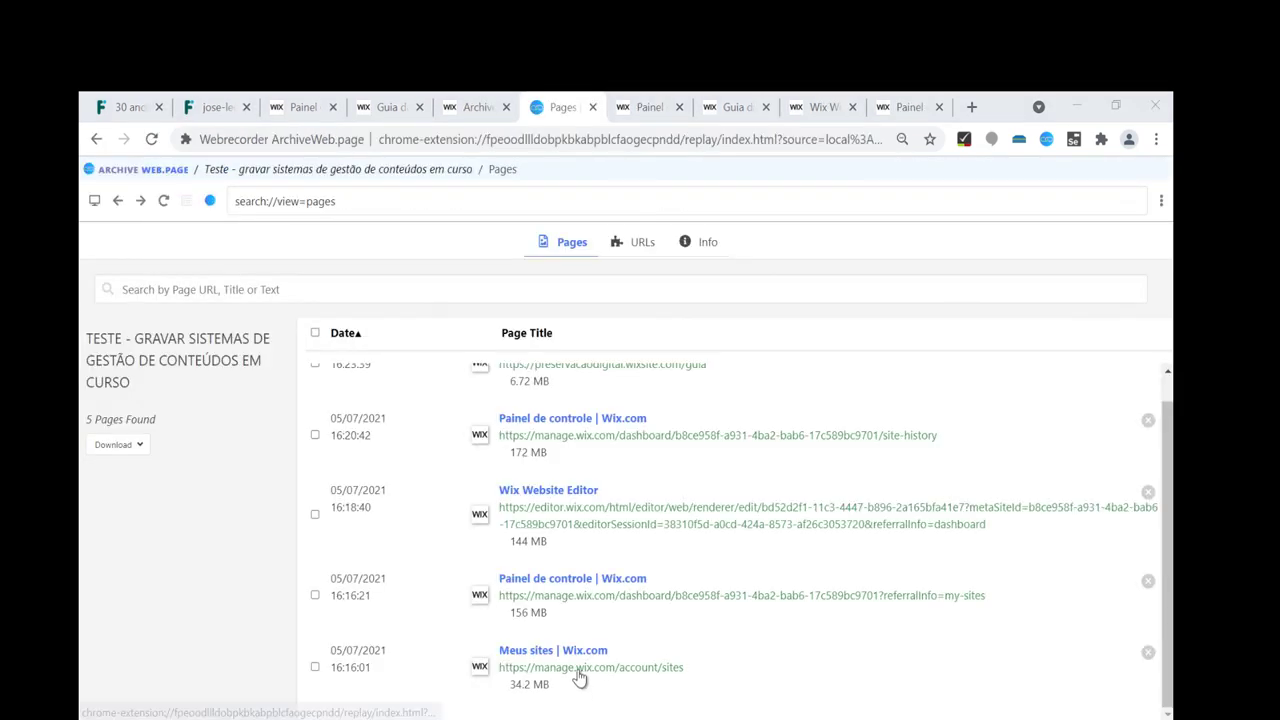
Replay the archived Meus sites page and follow the guia site through A-Z to ANSOL.
click(577, 677)
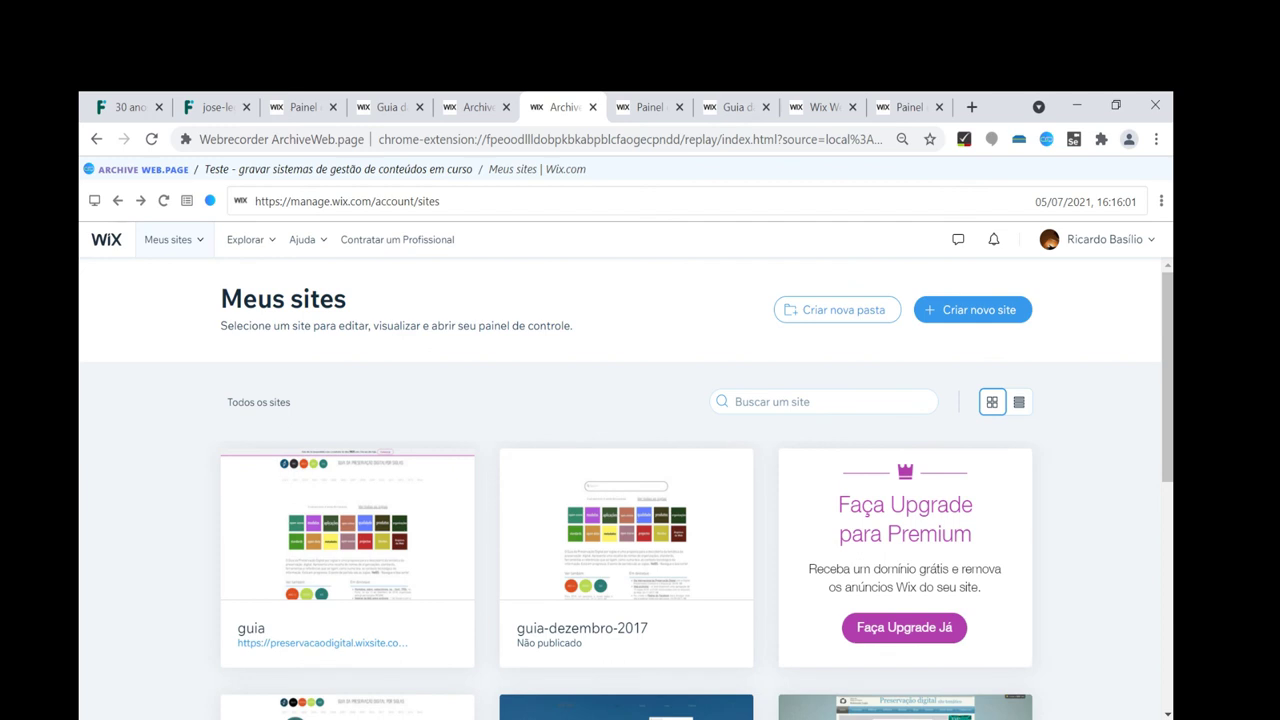
click(333, 641)
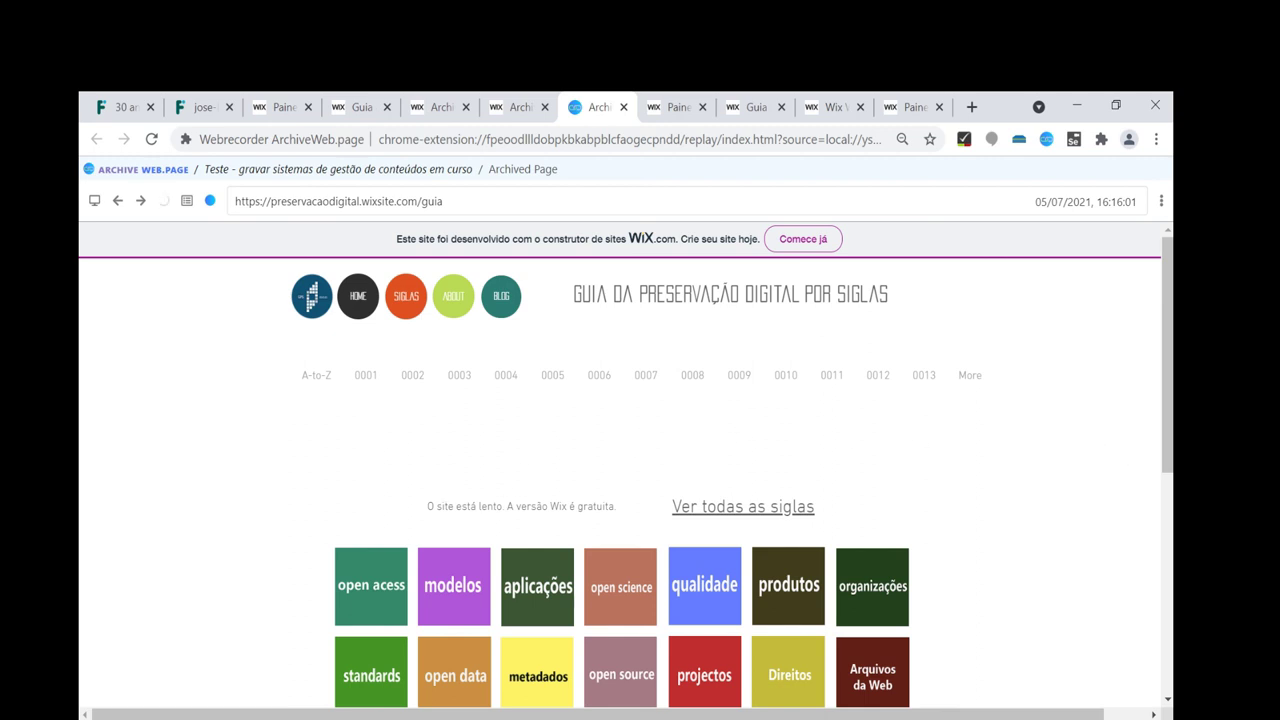
click(312, 377)
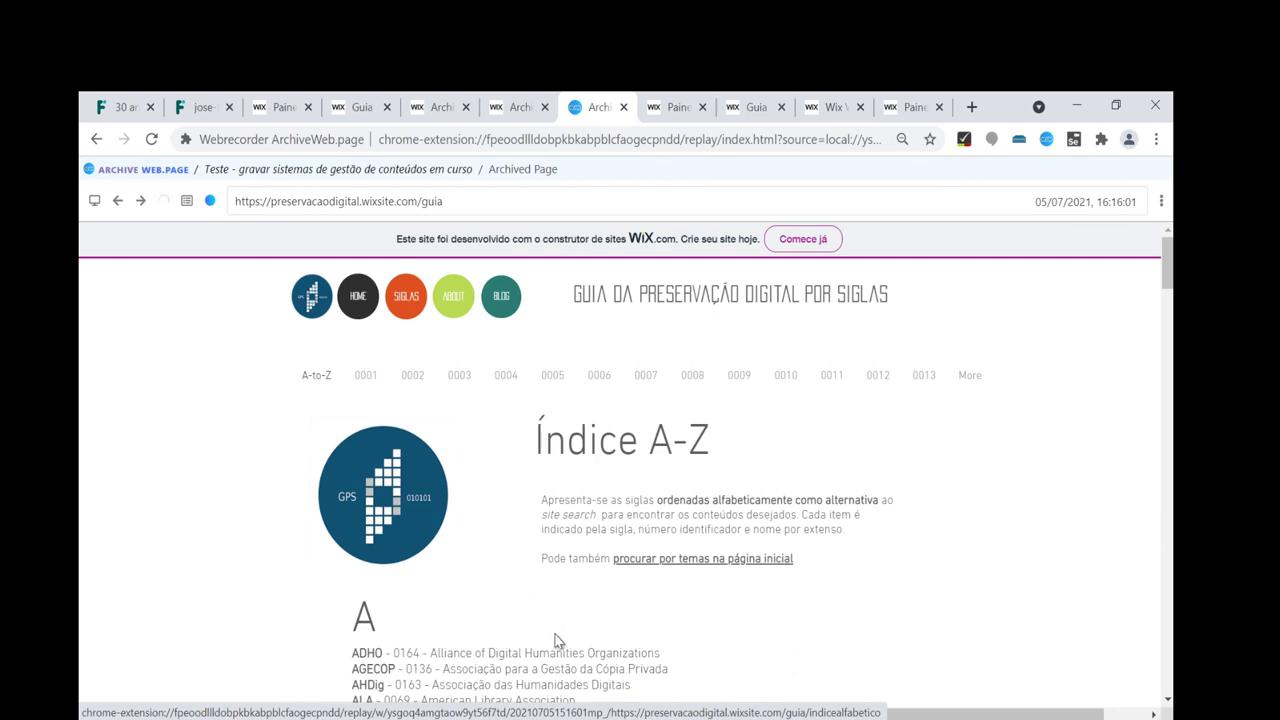
scroll(548, 638, down, 3)
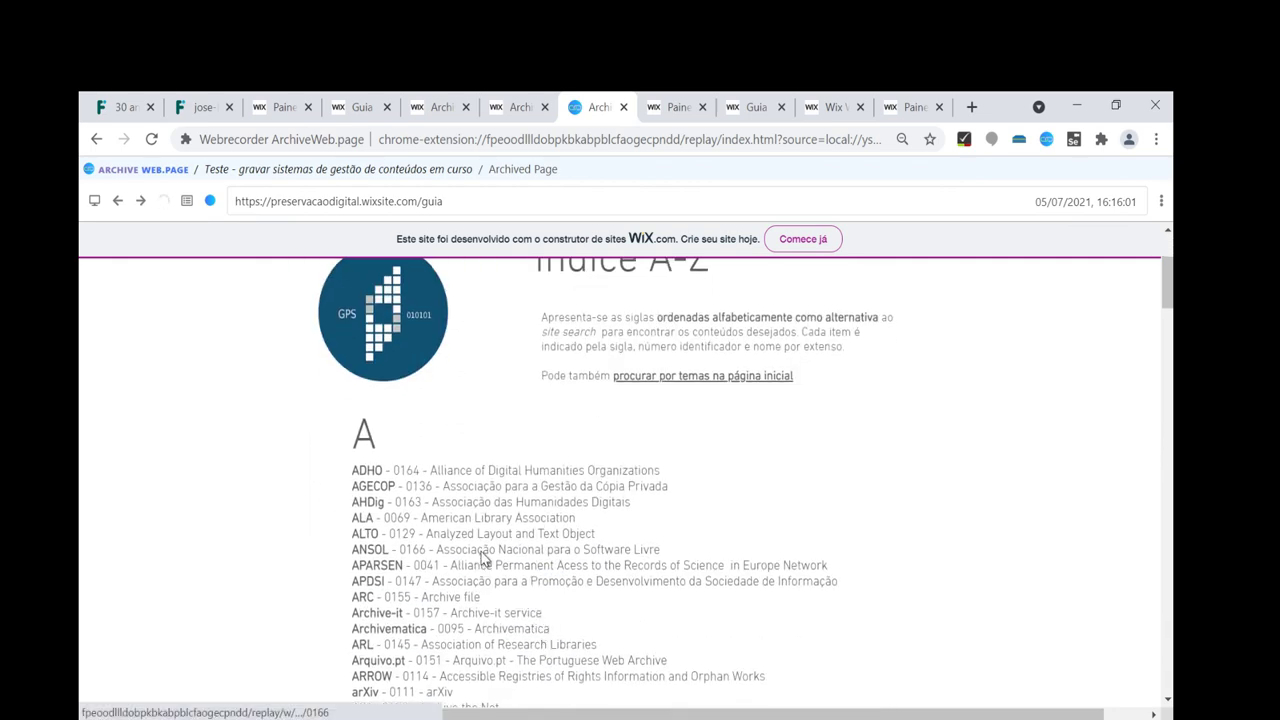
click(483, 557)
Replay the recorded dashboard Inbox, then return to the page list and show Download options.
click(480, 550)
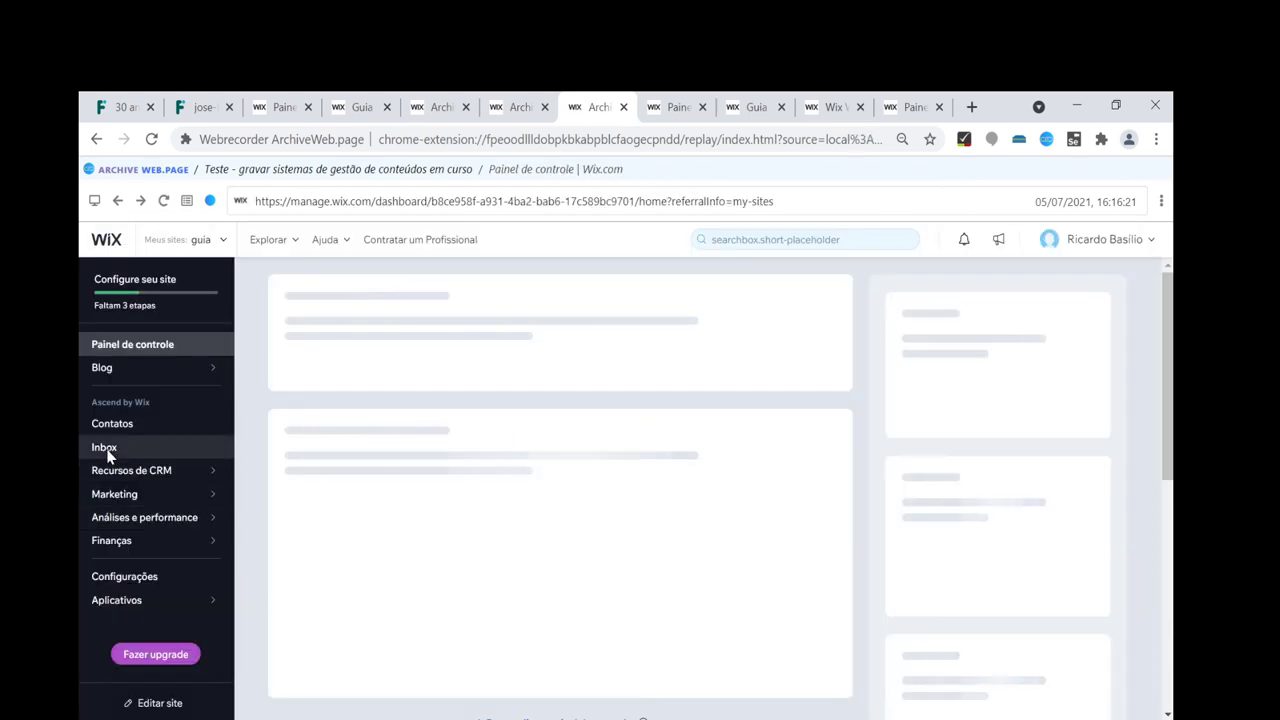
click(105, 448)
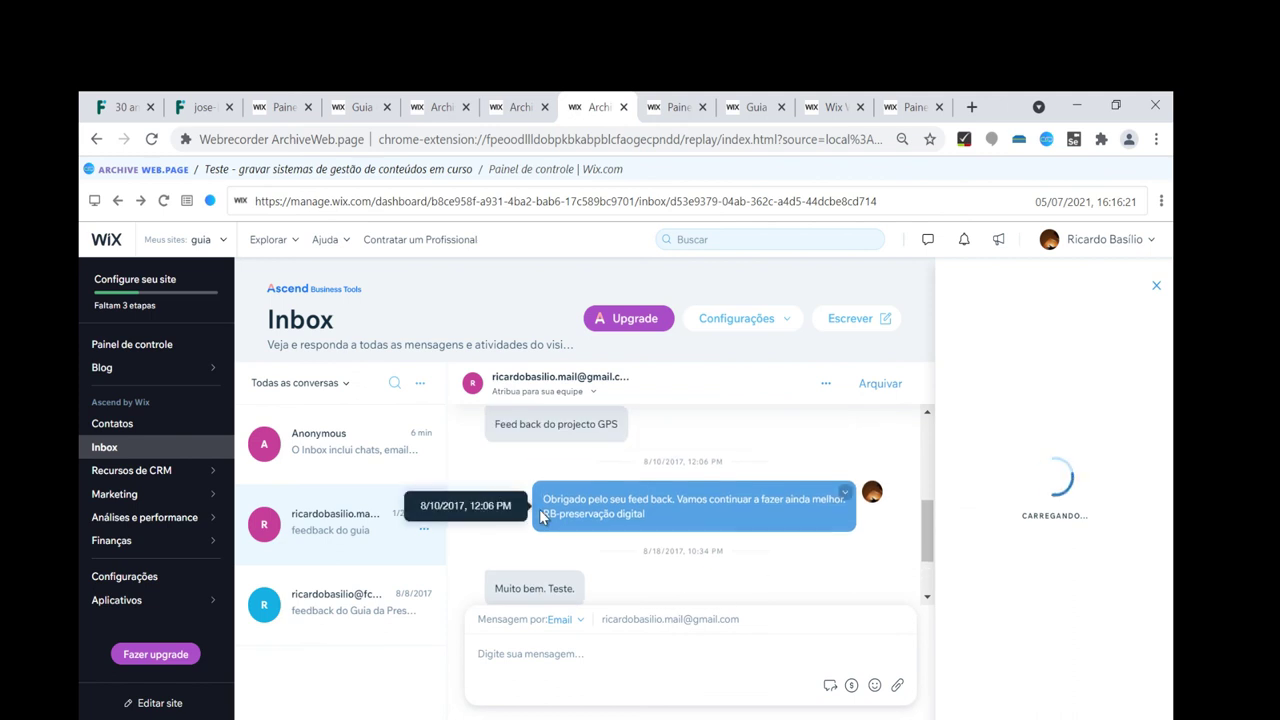
scroll(541, 517, down, 1)
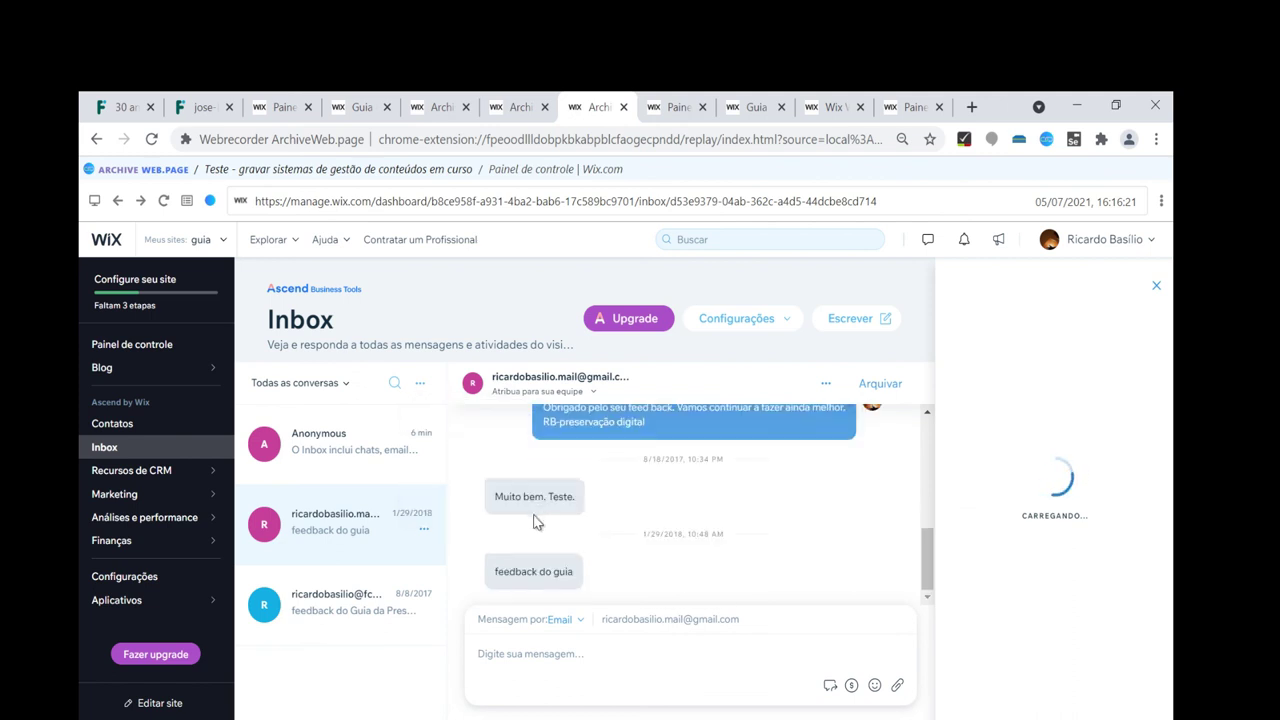
click(318, 546)
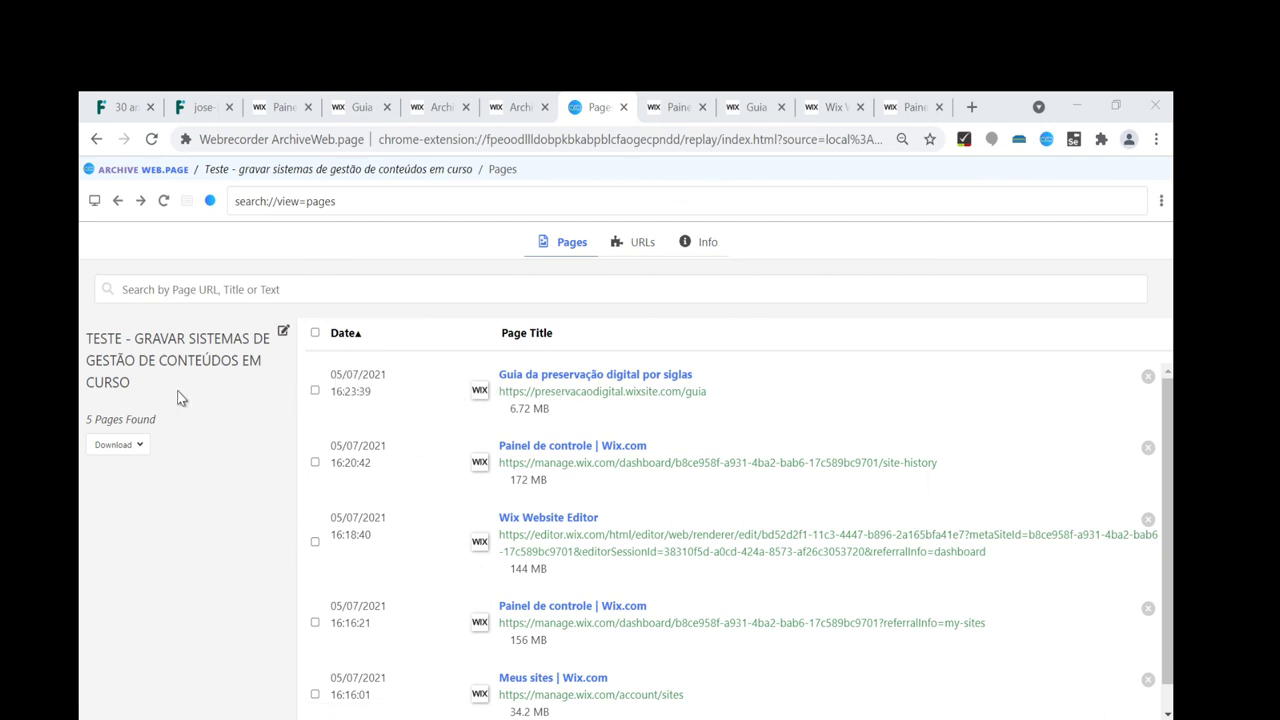
click(137, 447)
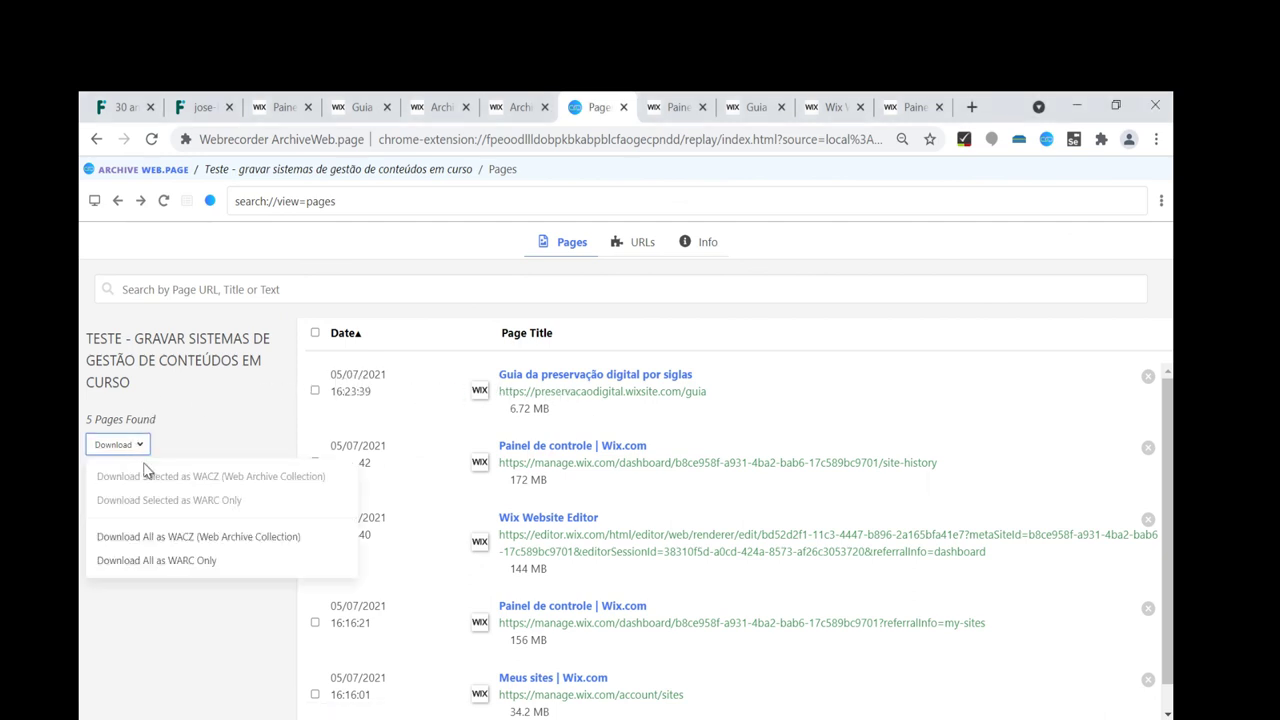